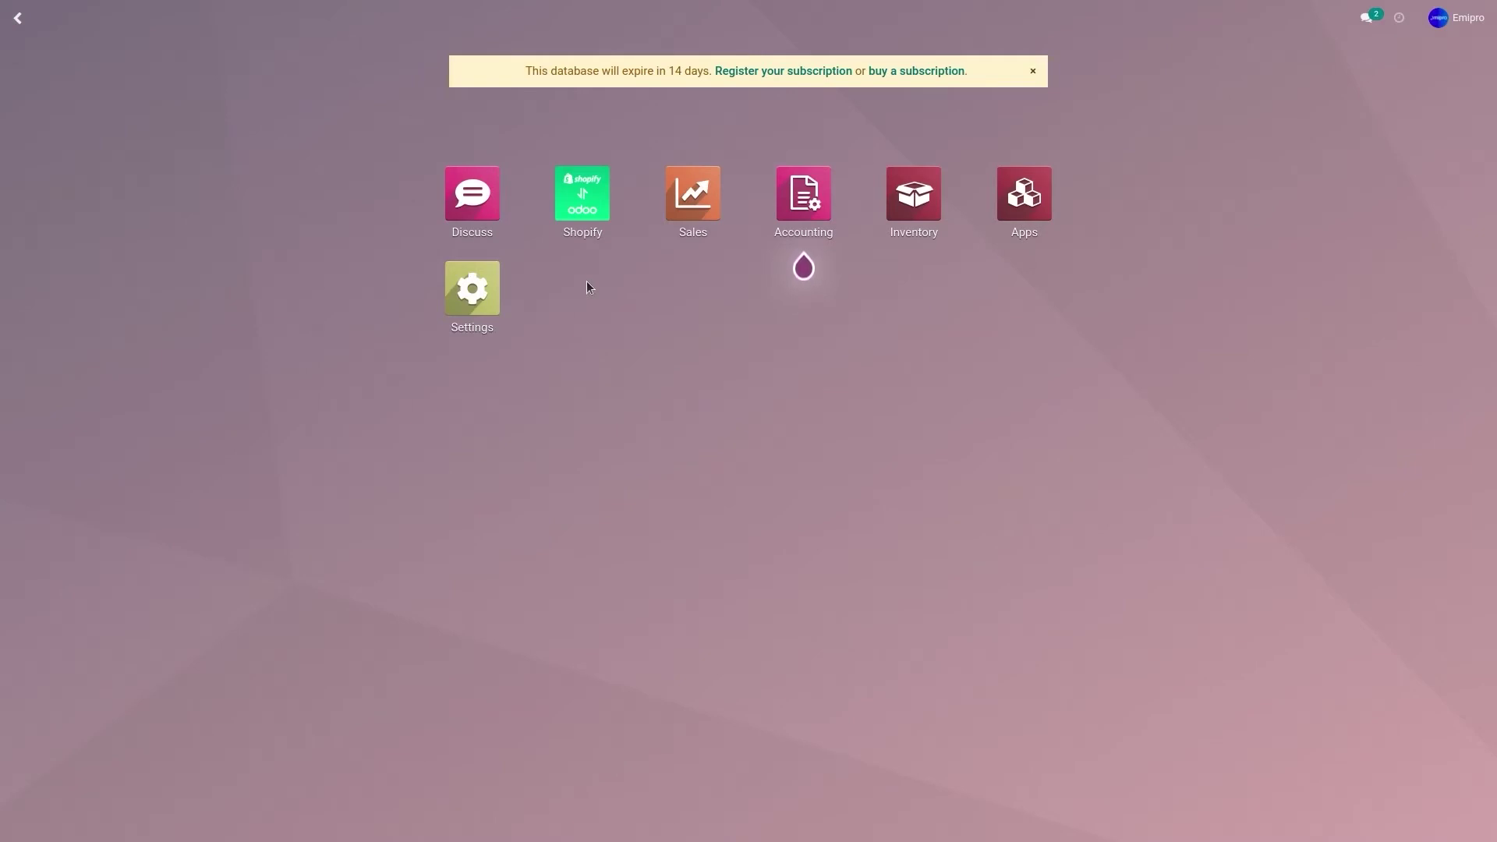
Open the Shopify connector dashboard showing Shopify Store 1.
click(587, 234)
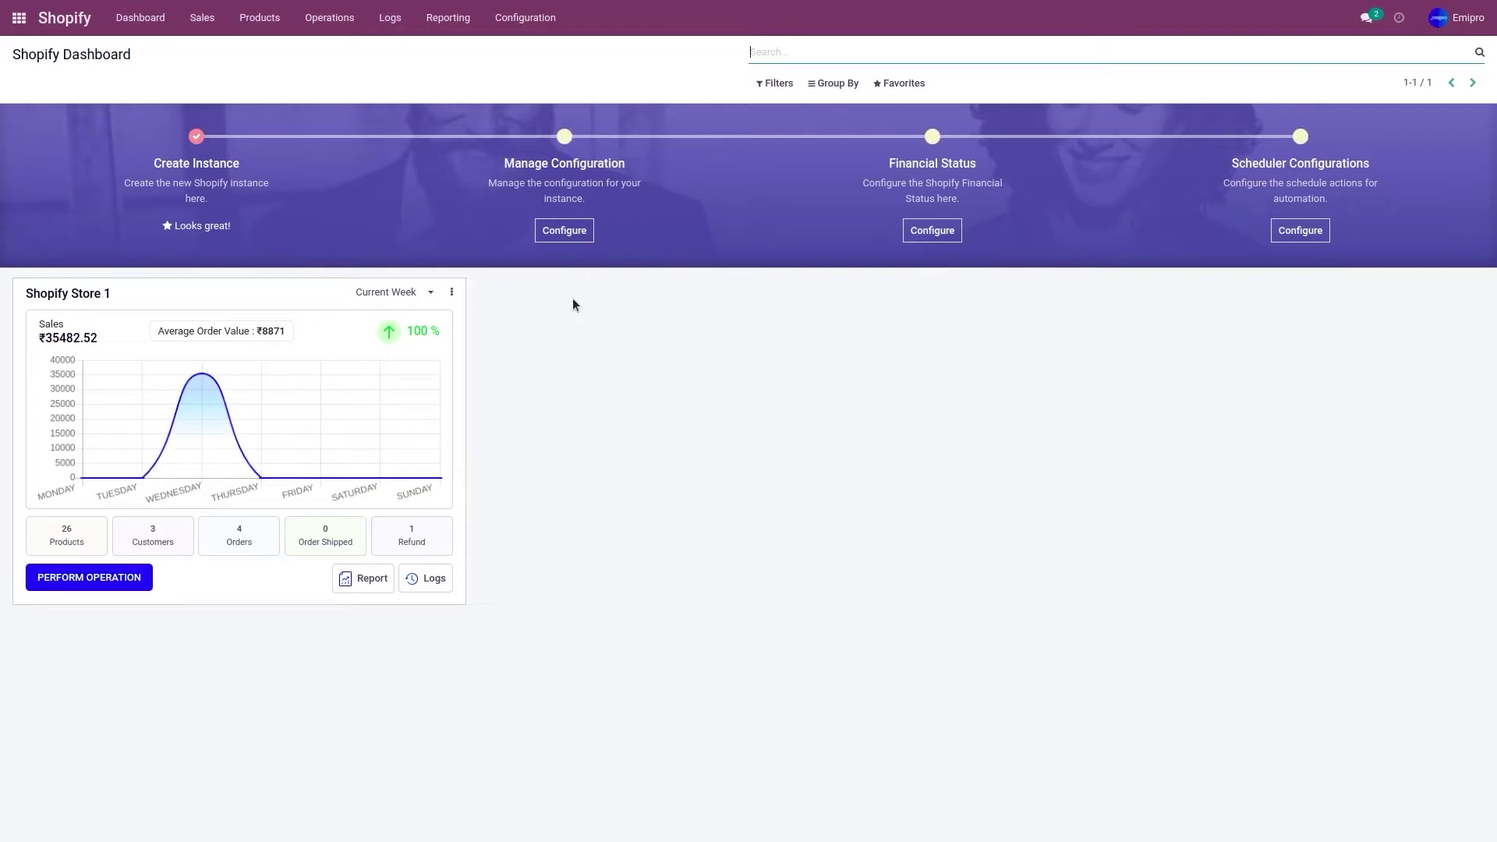
click(517, 21)
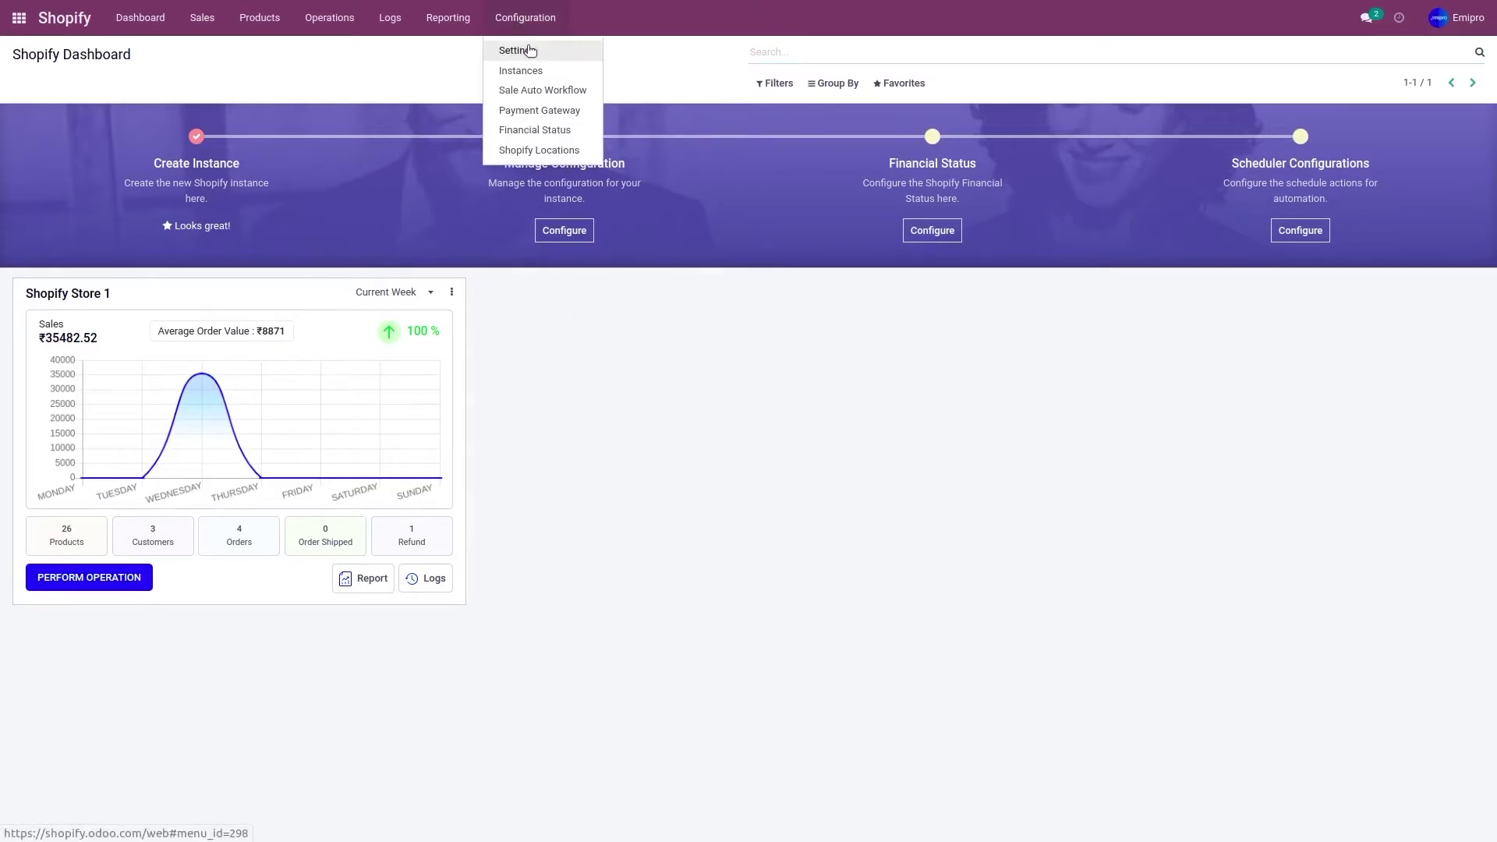
Open connector settings for Shopify Store 1 and show the Stock Field choices.
click(529, 50)
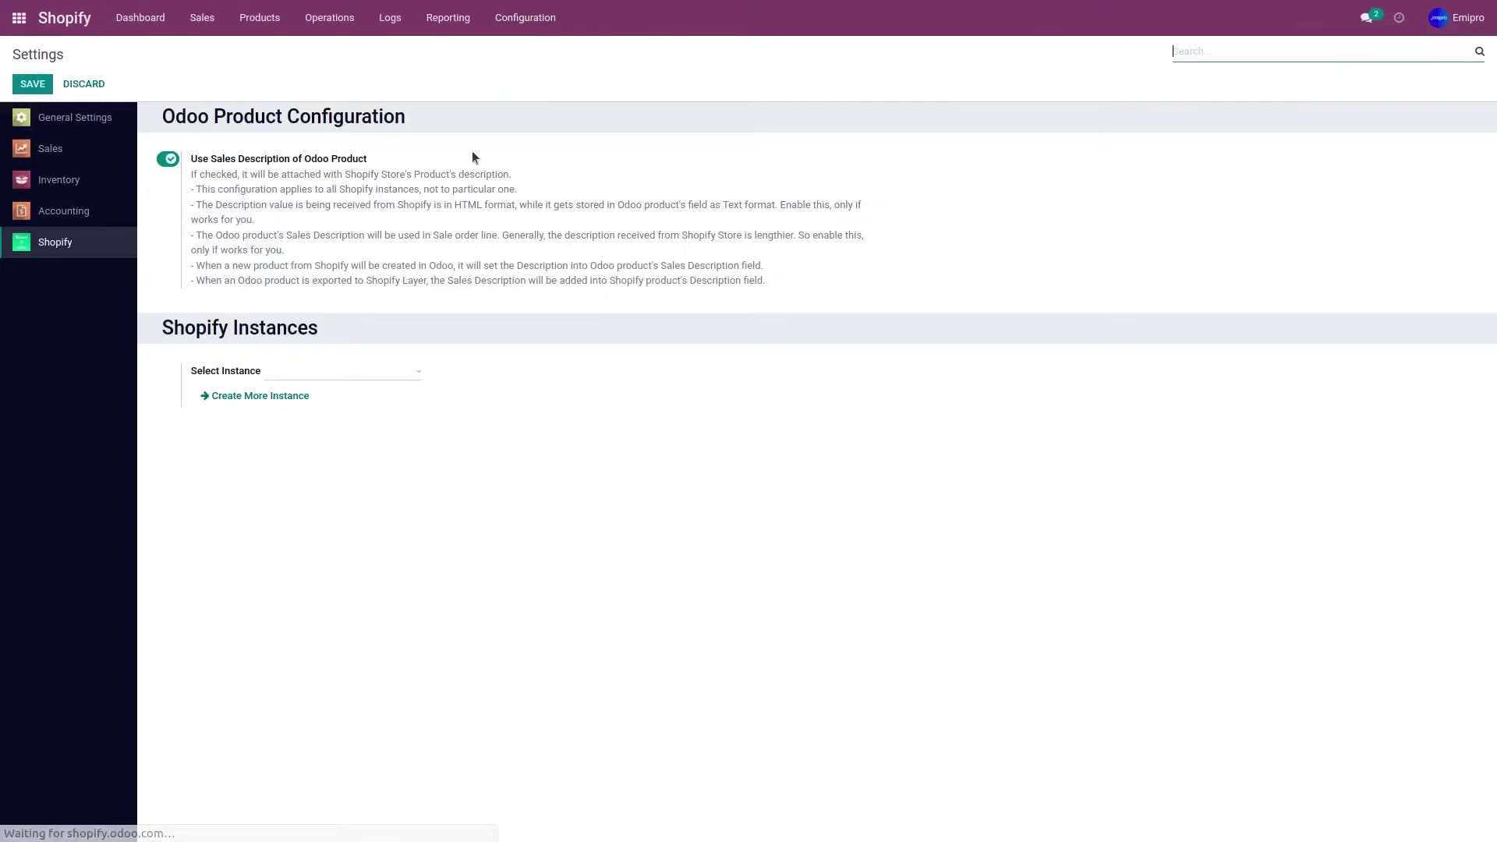
click(335, 375)
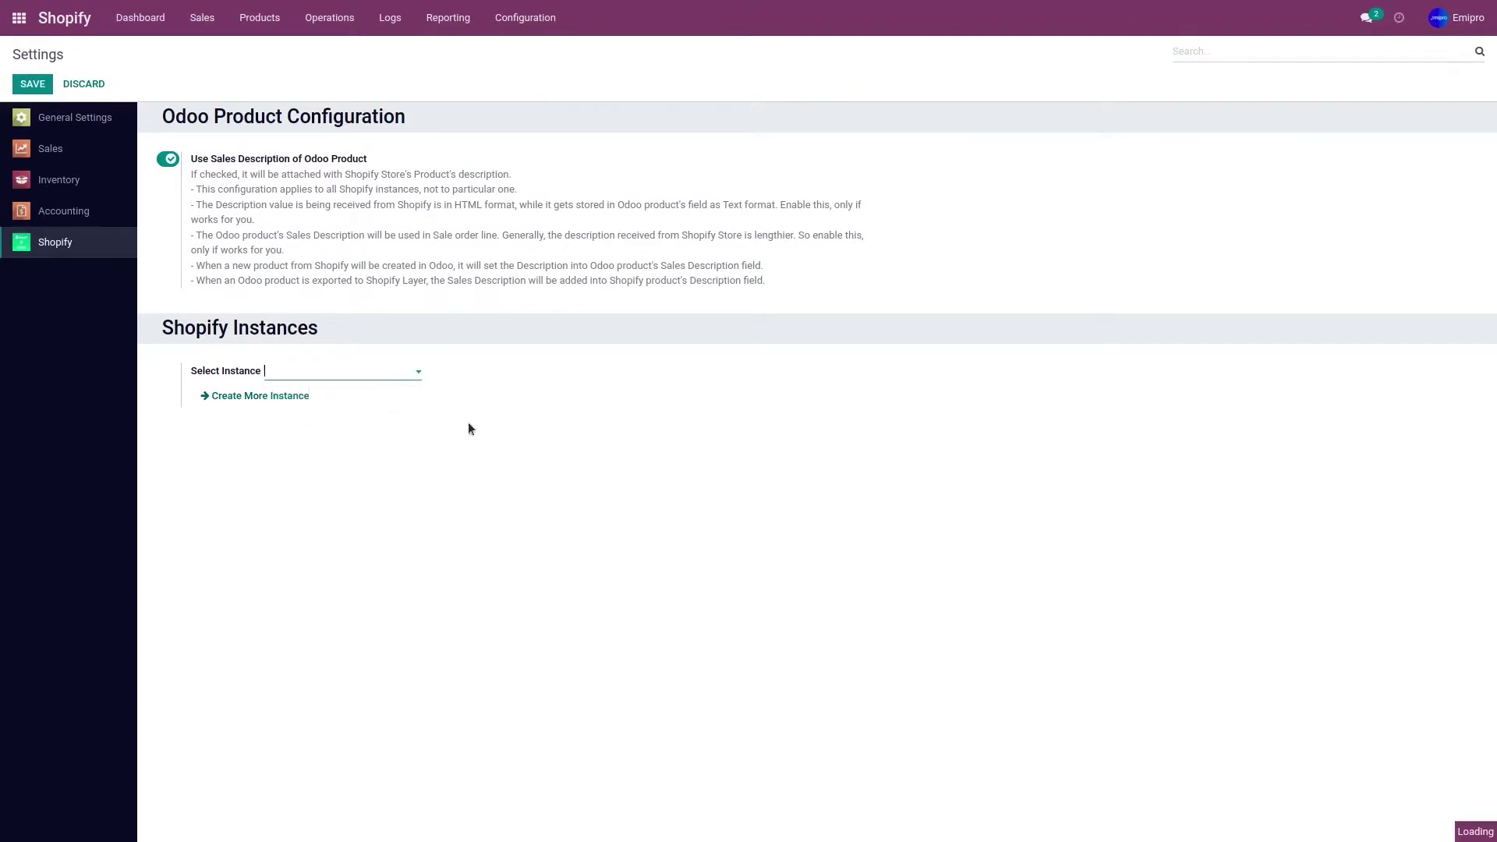
scroll(612, 409, down, 12)
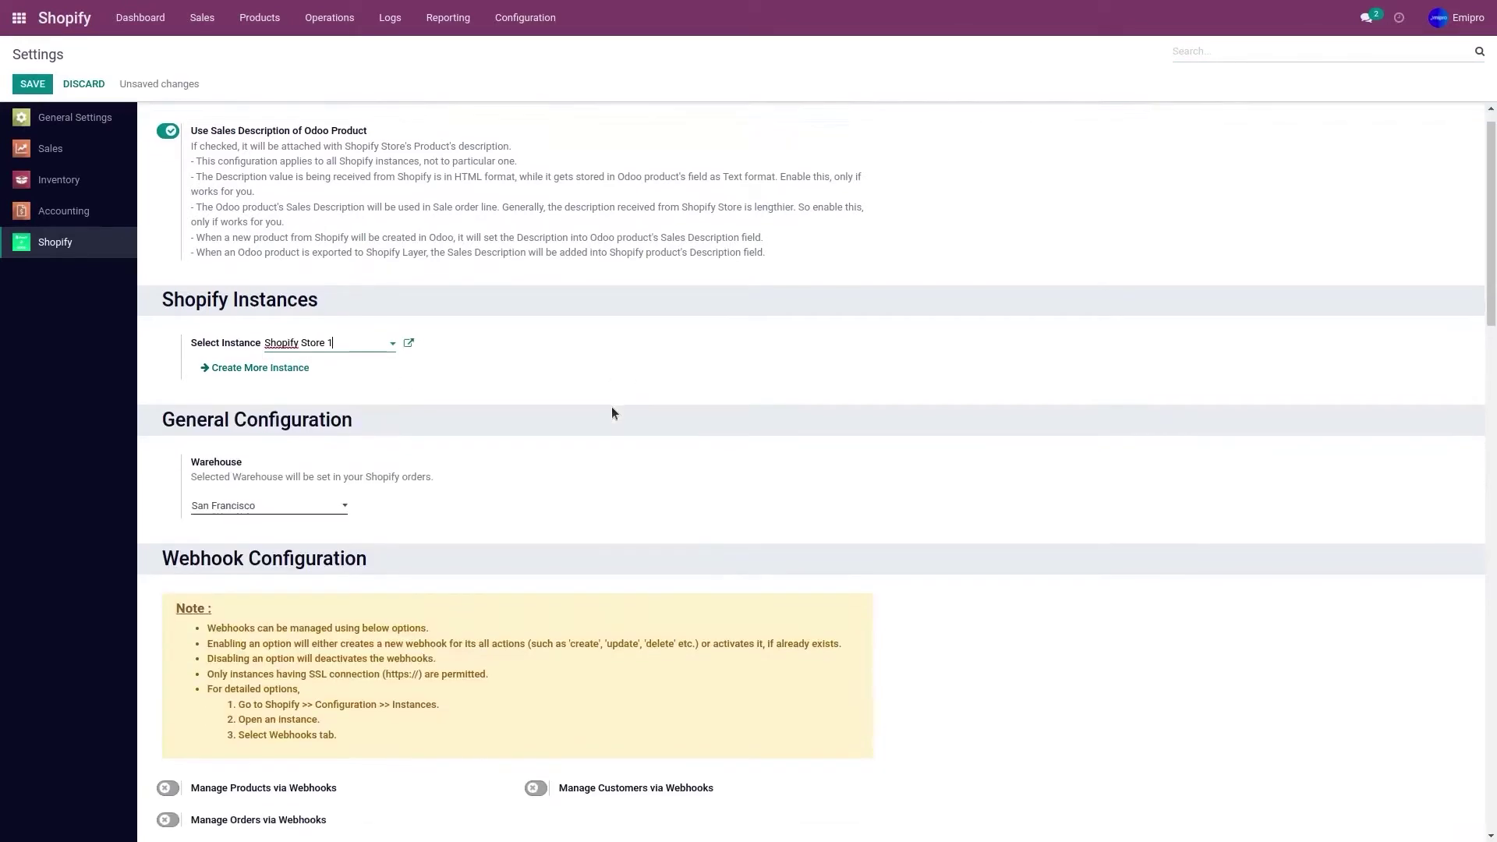
scroll(611, 405, down, 8)
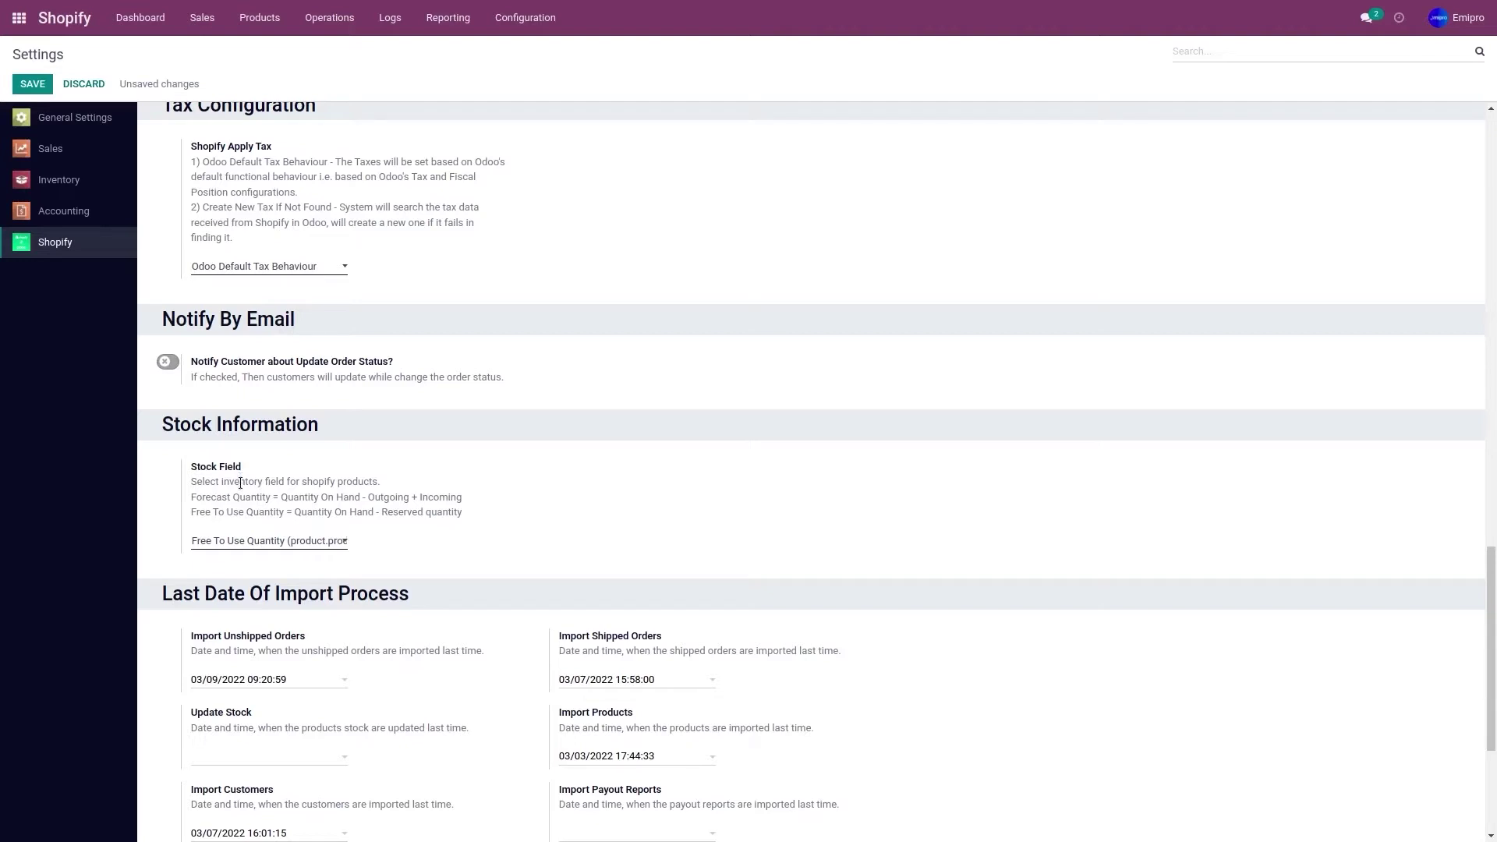
click(334, 549)
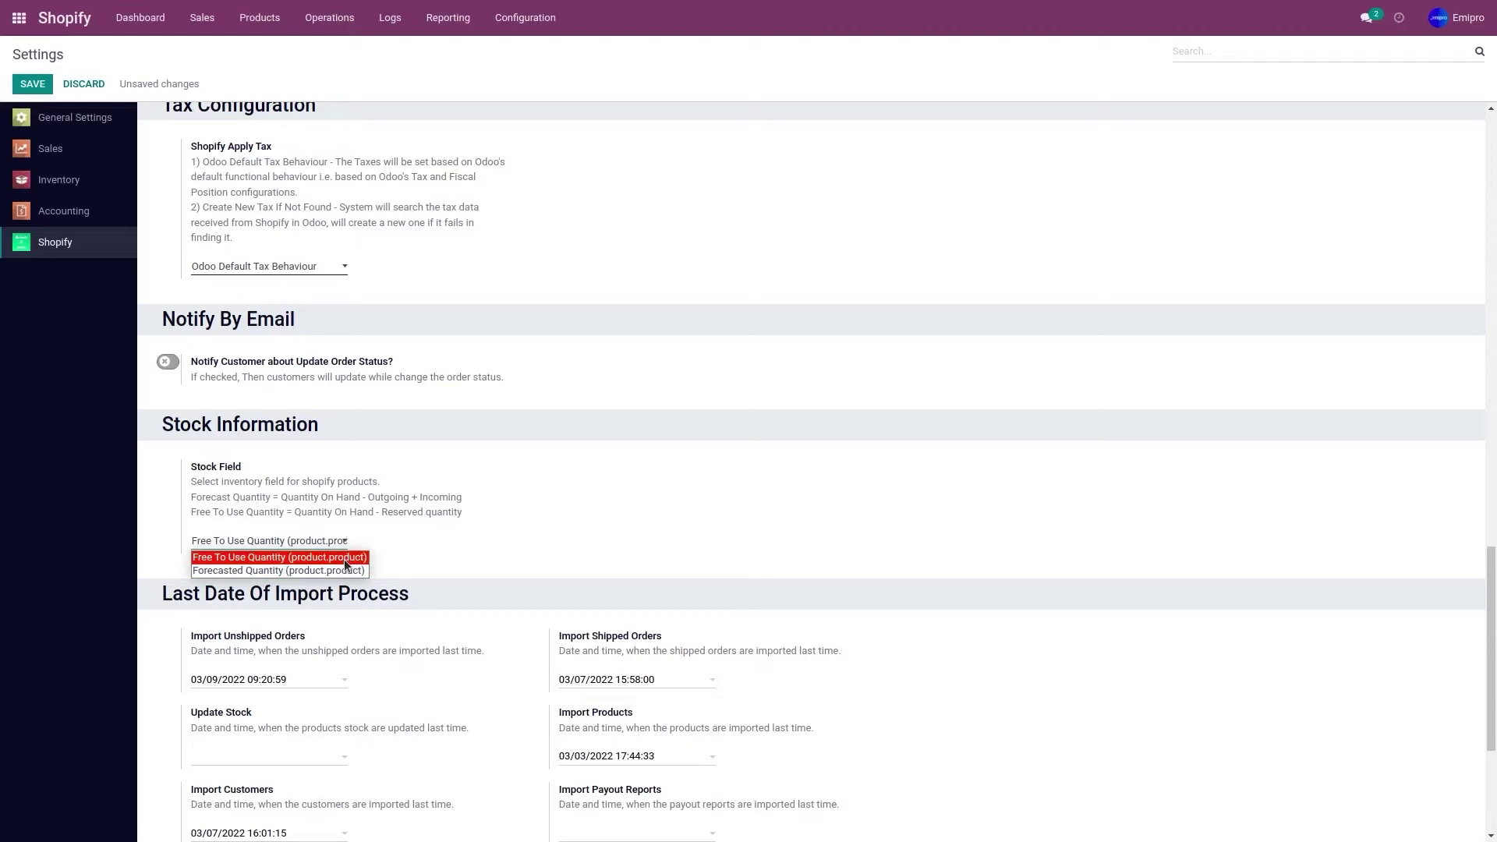
Keep Free To Use Quantity (product.product) as the instance's stock field.
click(344, 559)
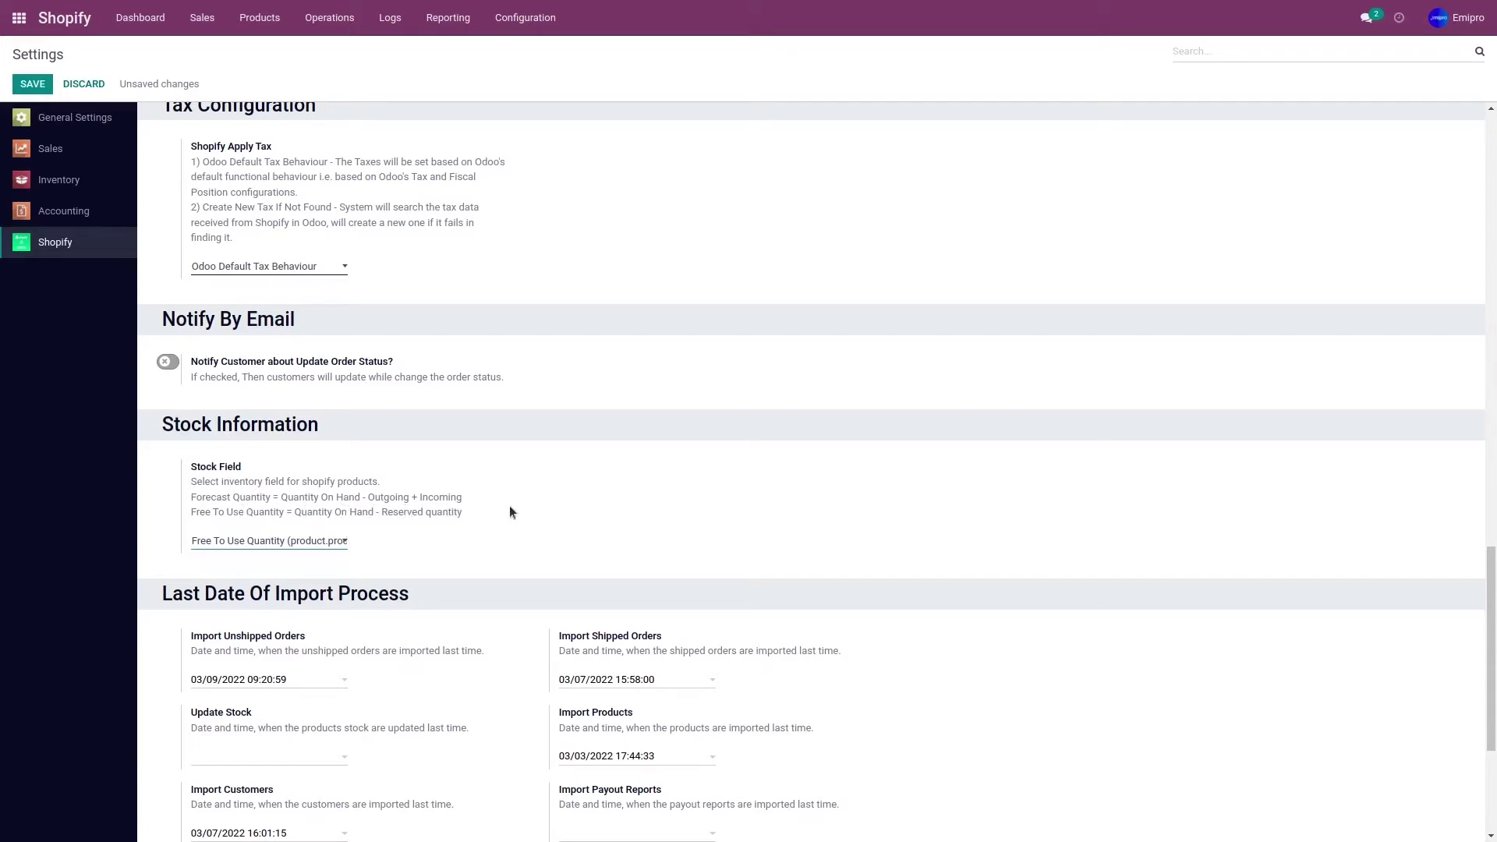
click(322, 551)
Save the Free To Use Quantity stock setting and review the store's products in Shopify Admin.
click(355, 558)
click(32, 83)
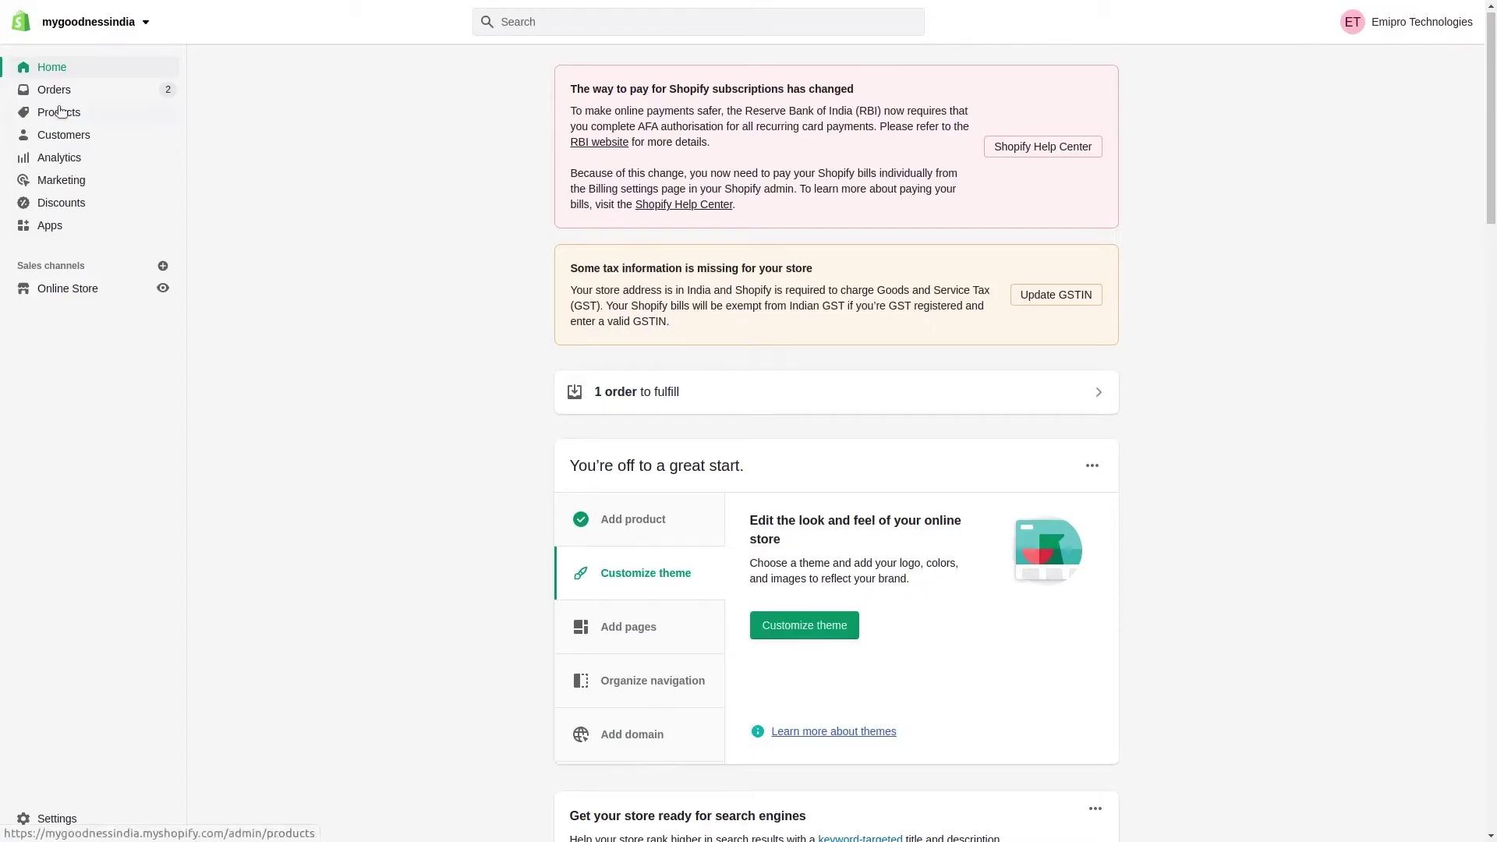
click(60, 111)
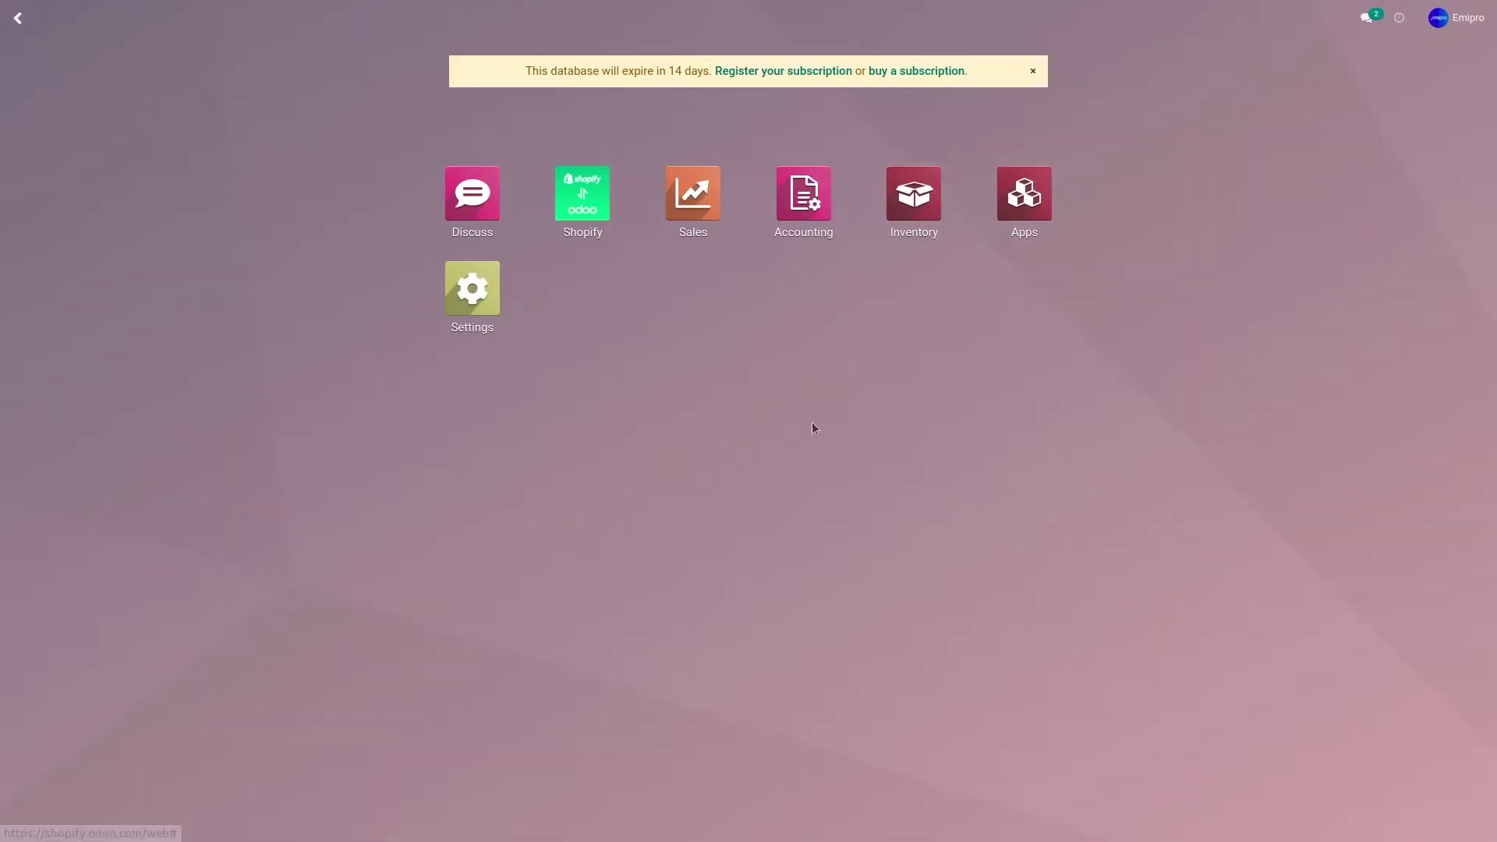
Show the Inventory product list with on-hand quantities, such as Bottle at 50.00.
click(900, 240)
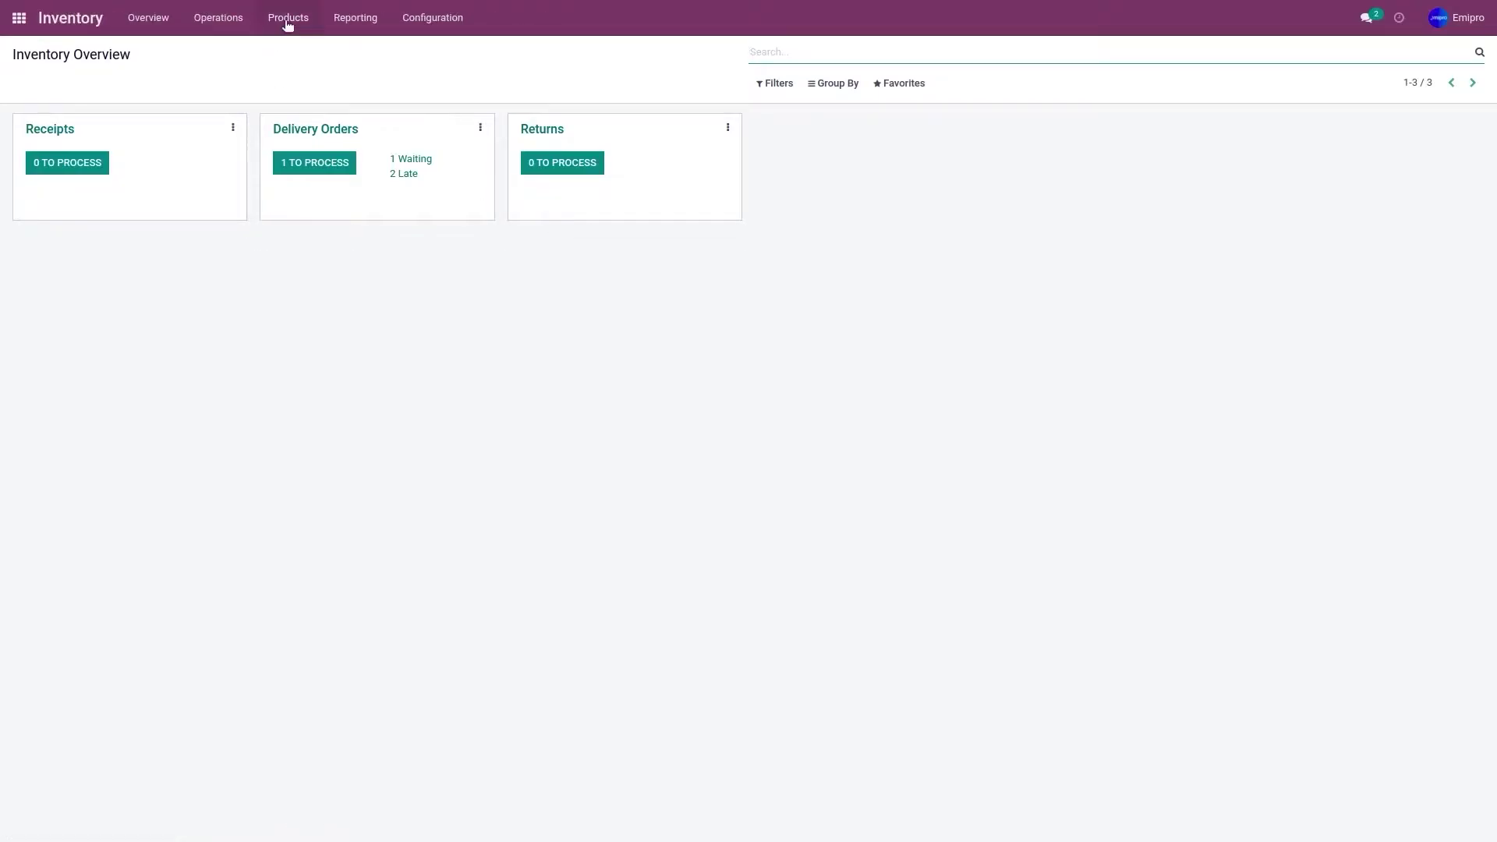
click(288, 18)
click(307, 45)
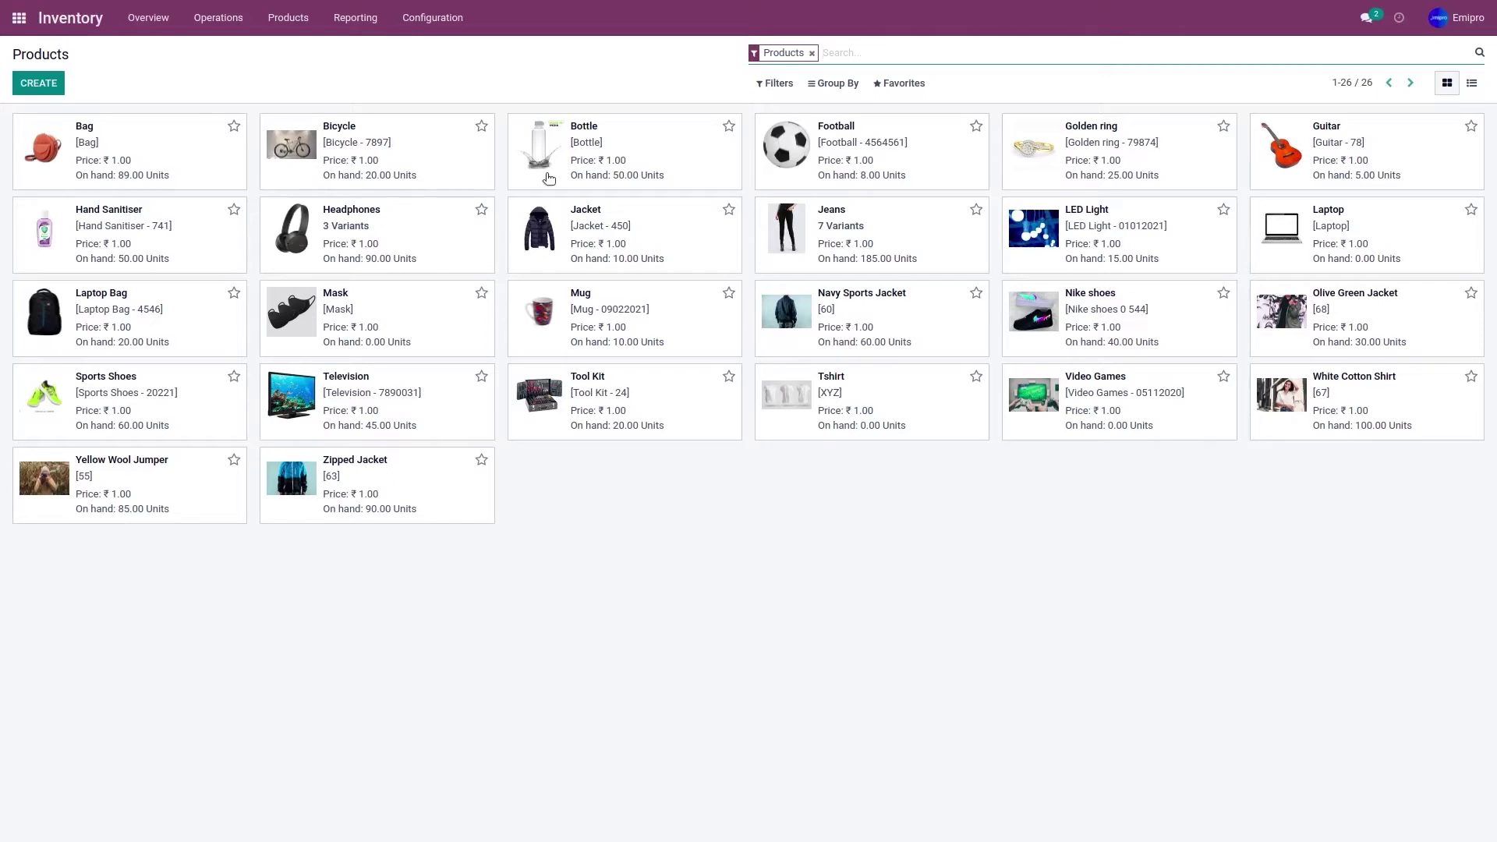
Start a Shopify operation for Shopify Store 1 with Export Stock selected.
click(18, 18)
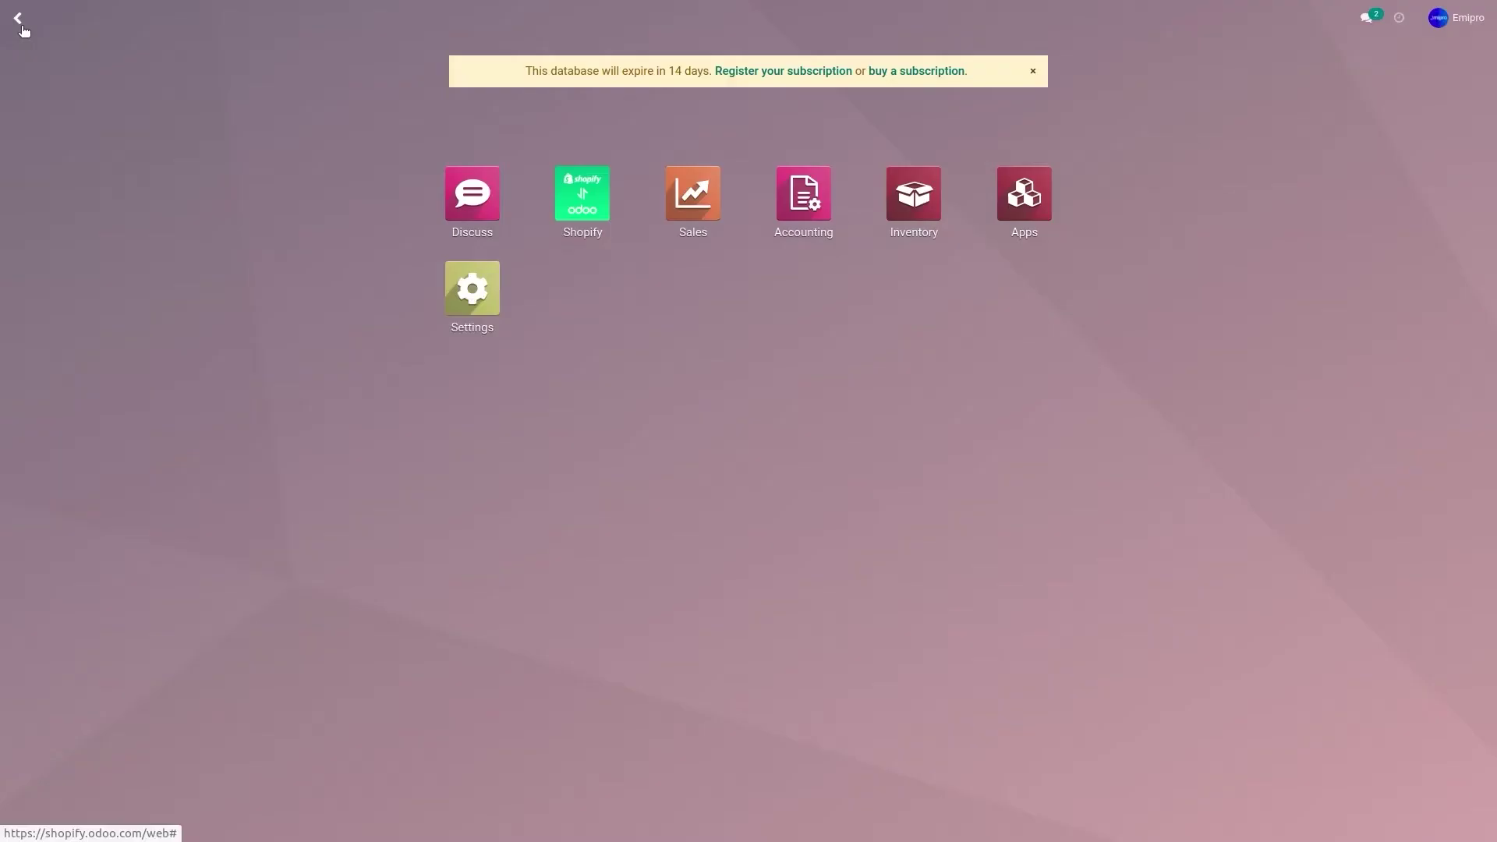
click(584, 215)
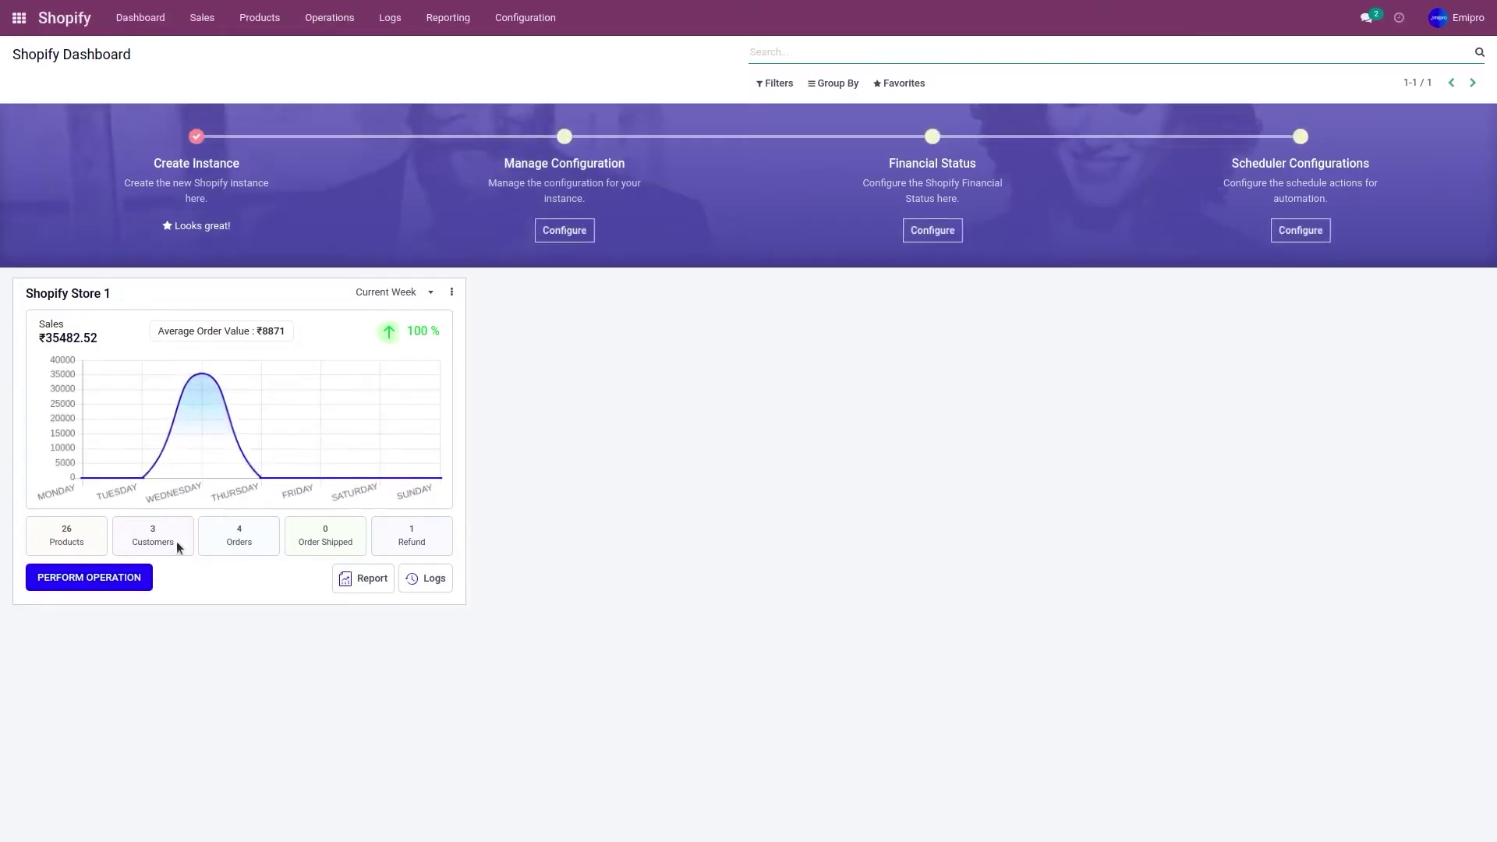
click(137, 582)
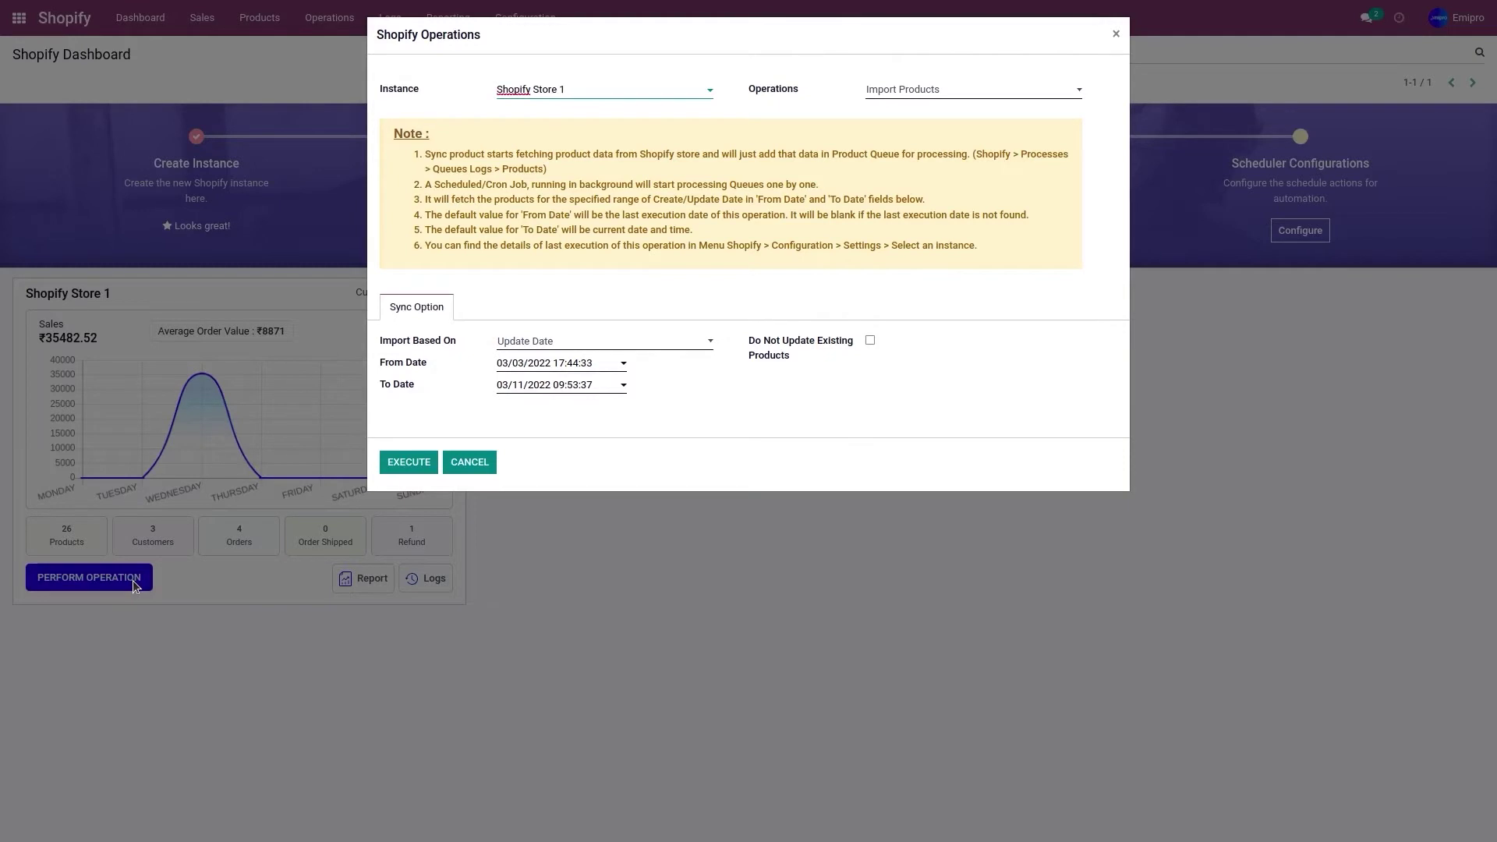
click(894, 92)
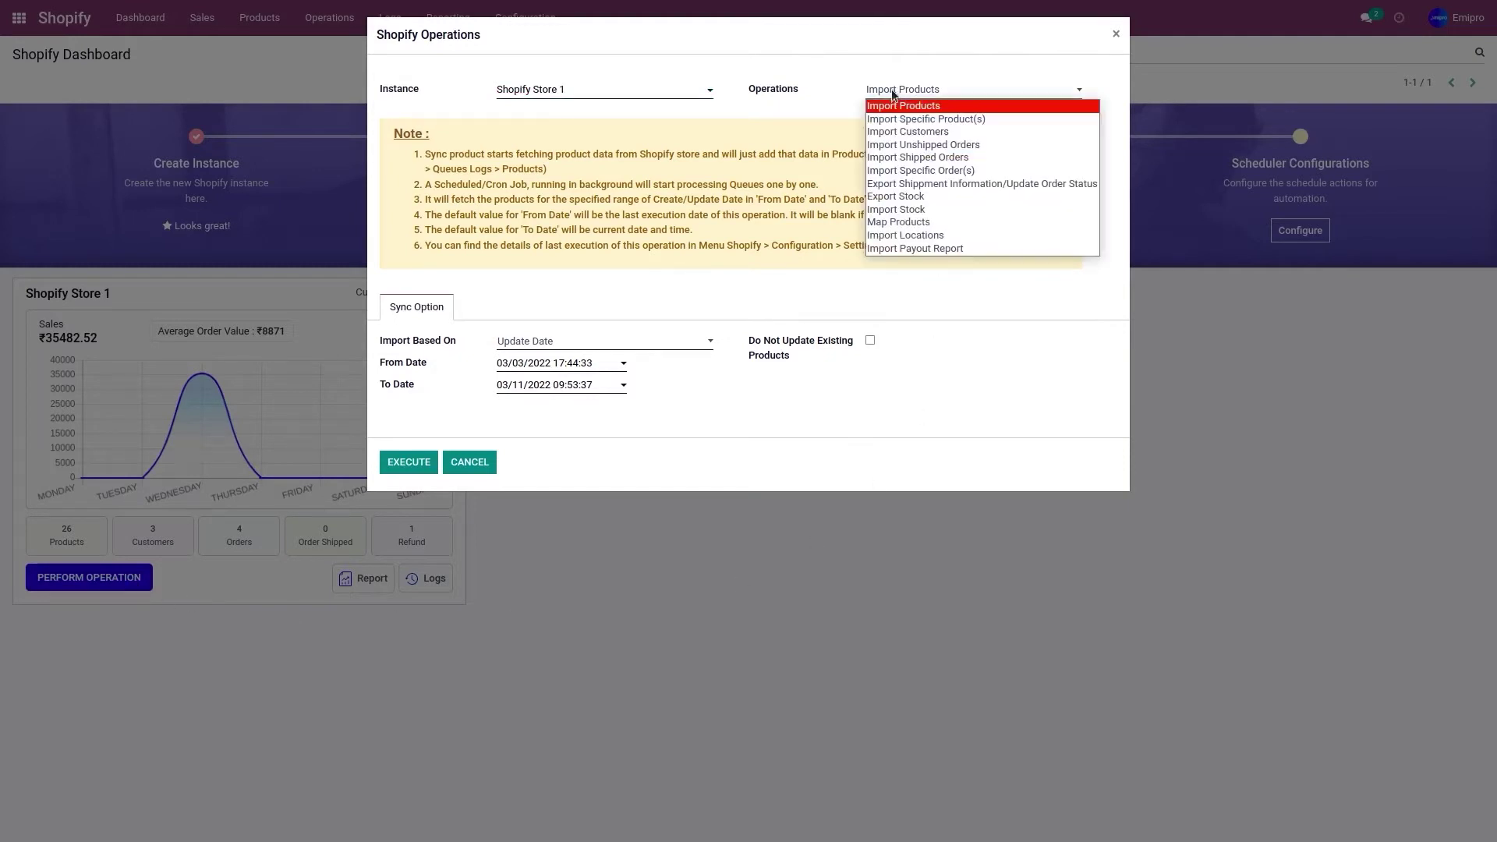
click(905, 198)
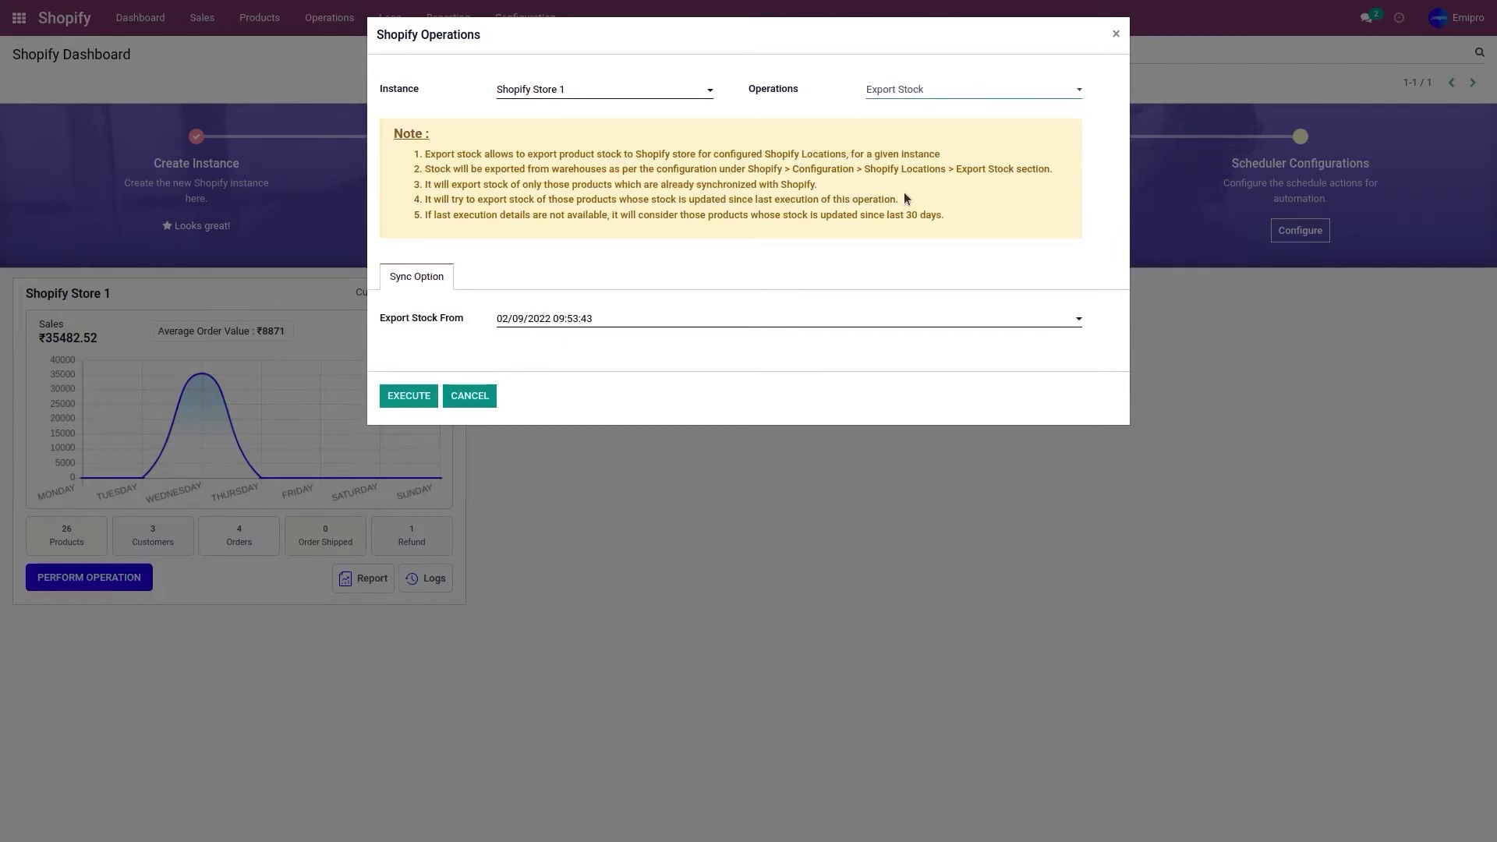
Execute the Export Stock operation to Shopify Store 1.
click(407, 396)
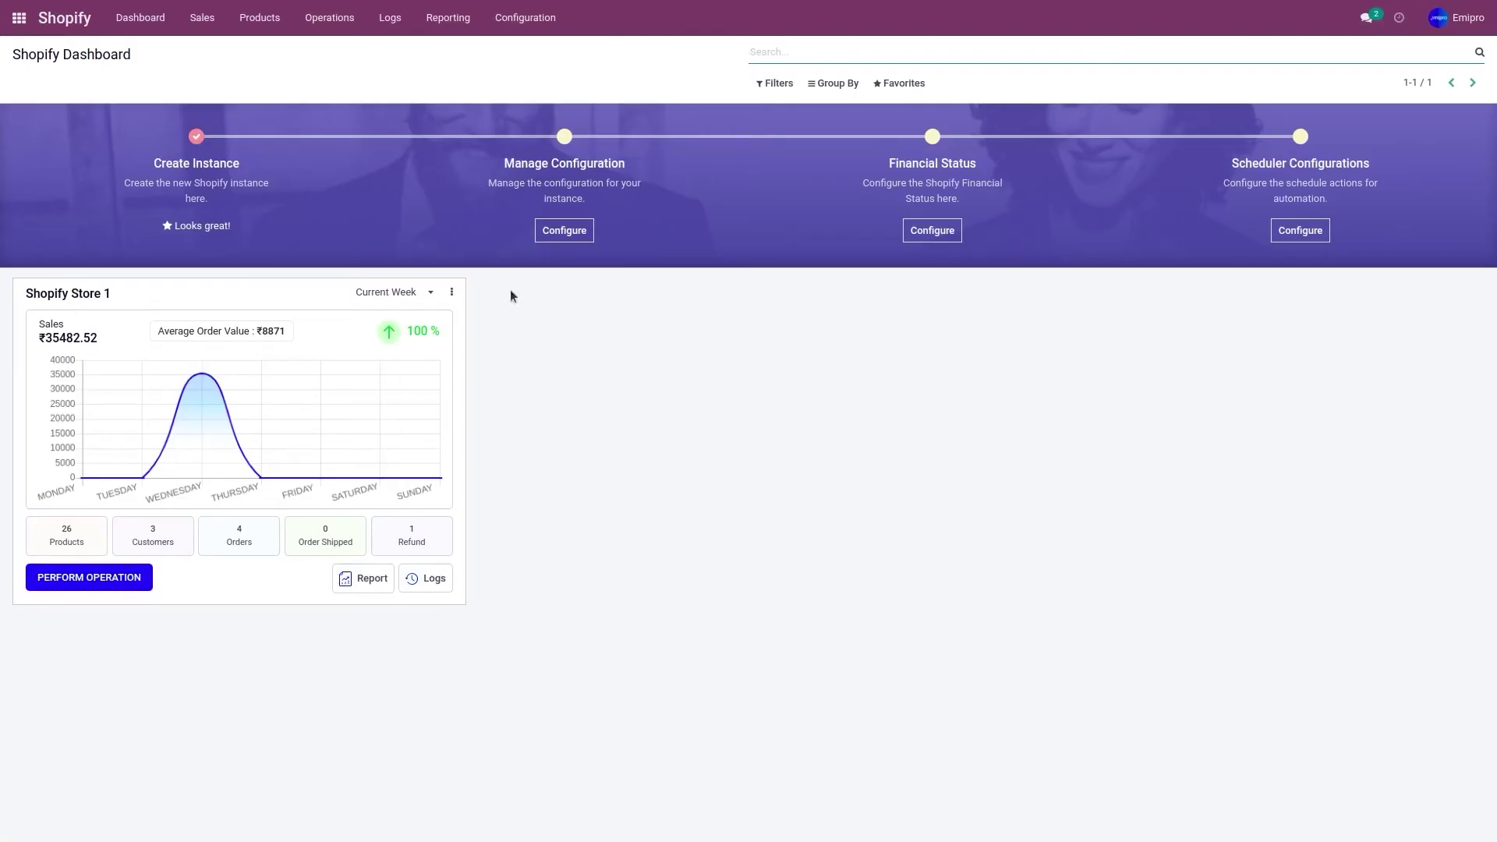
click(259, 17)
Open the Hand Sanitiser Shopify product's variant details for editing.
click(269, 45)
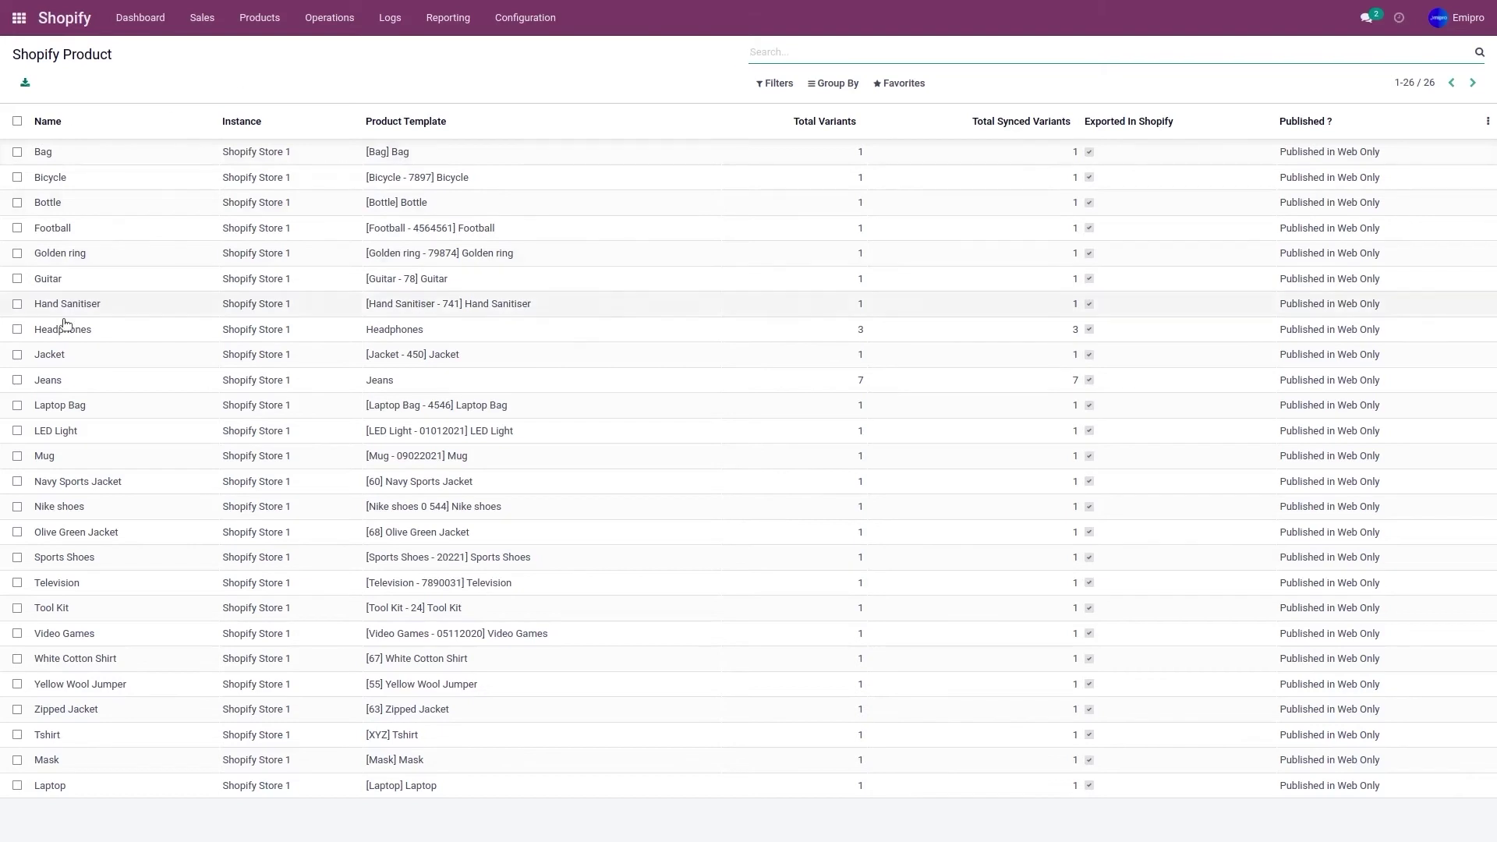
click(88, 314)
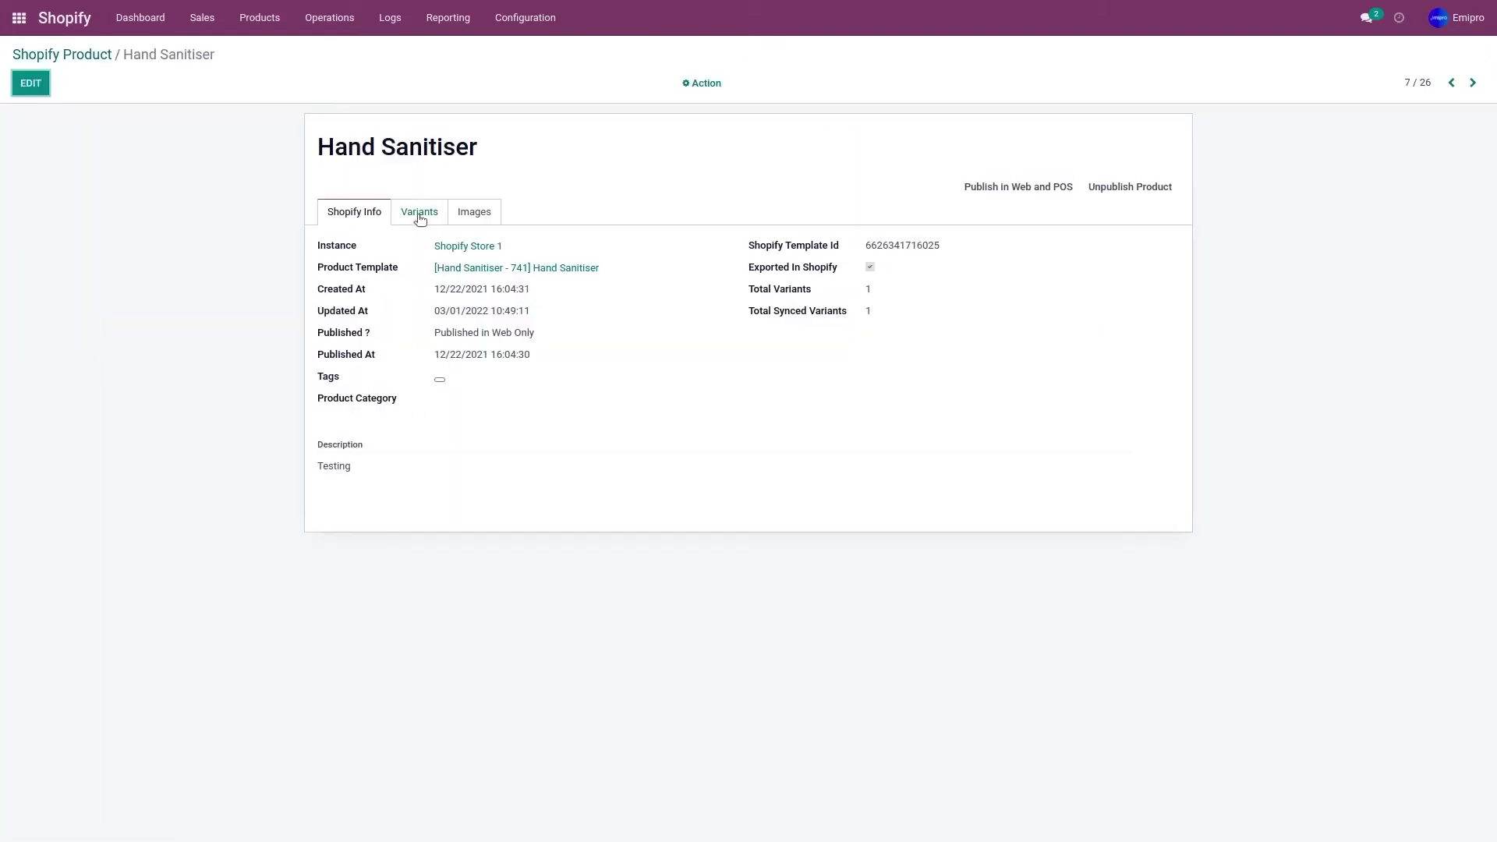
click(420, 214)
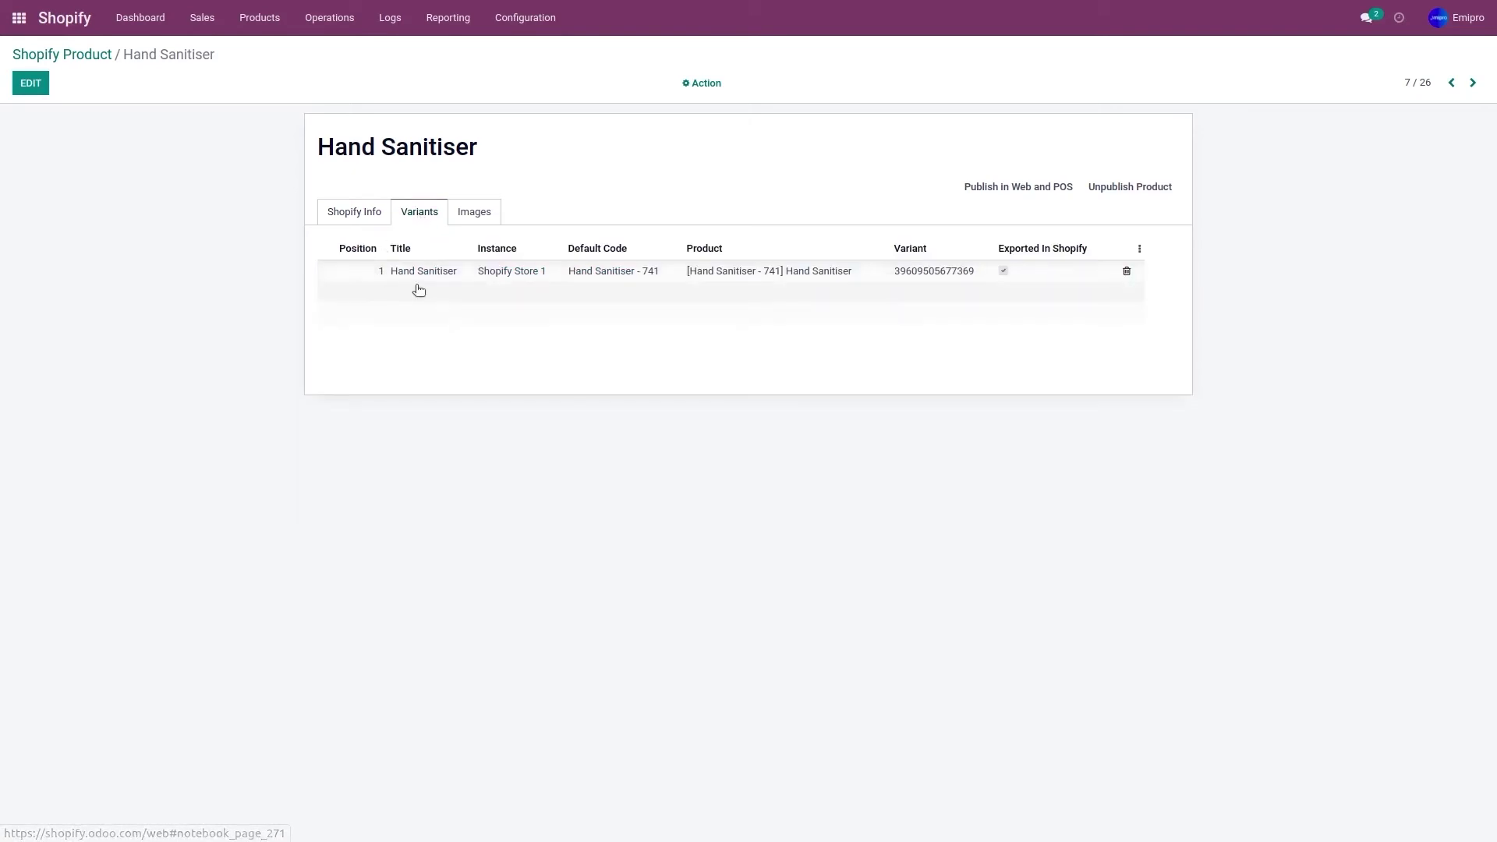
click(31, 83)
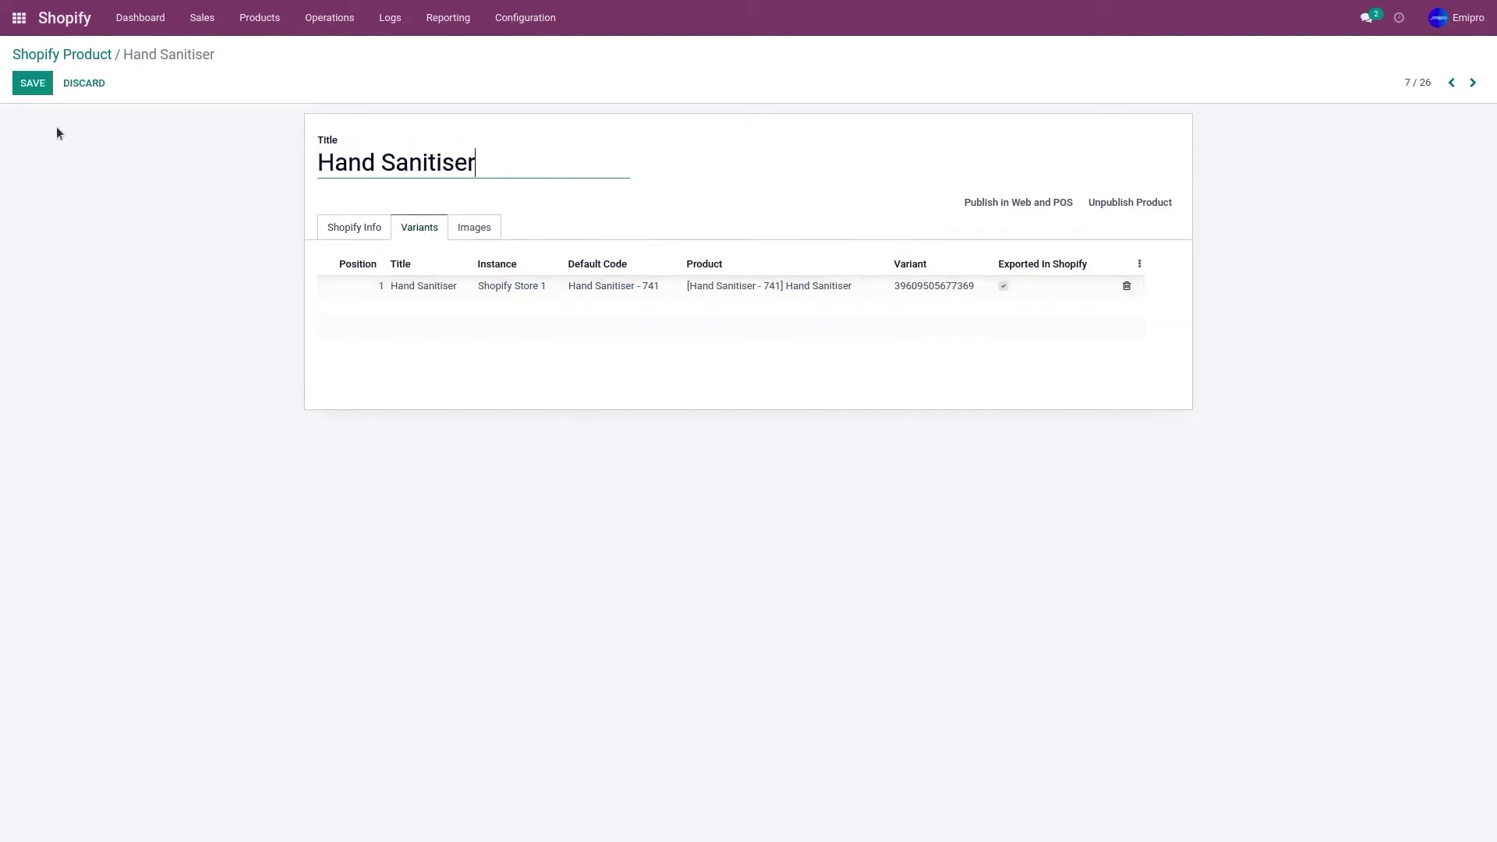
click(432, 290)
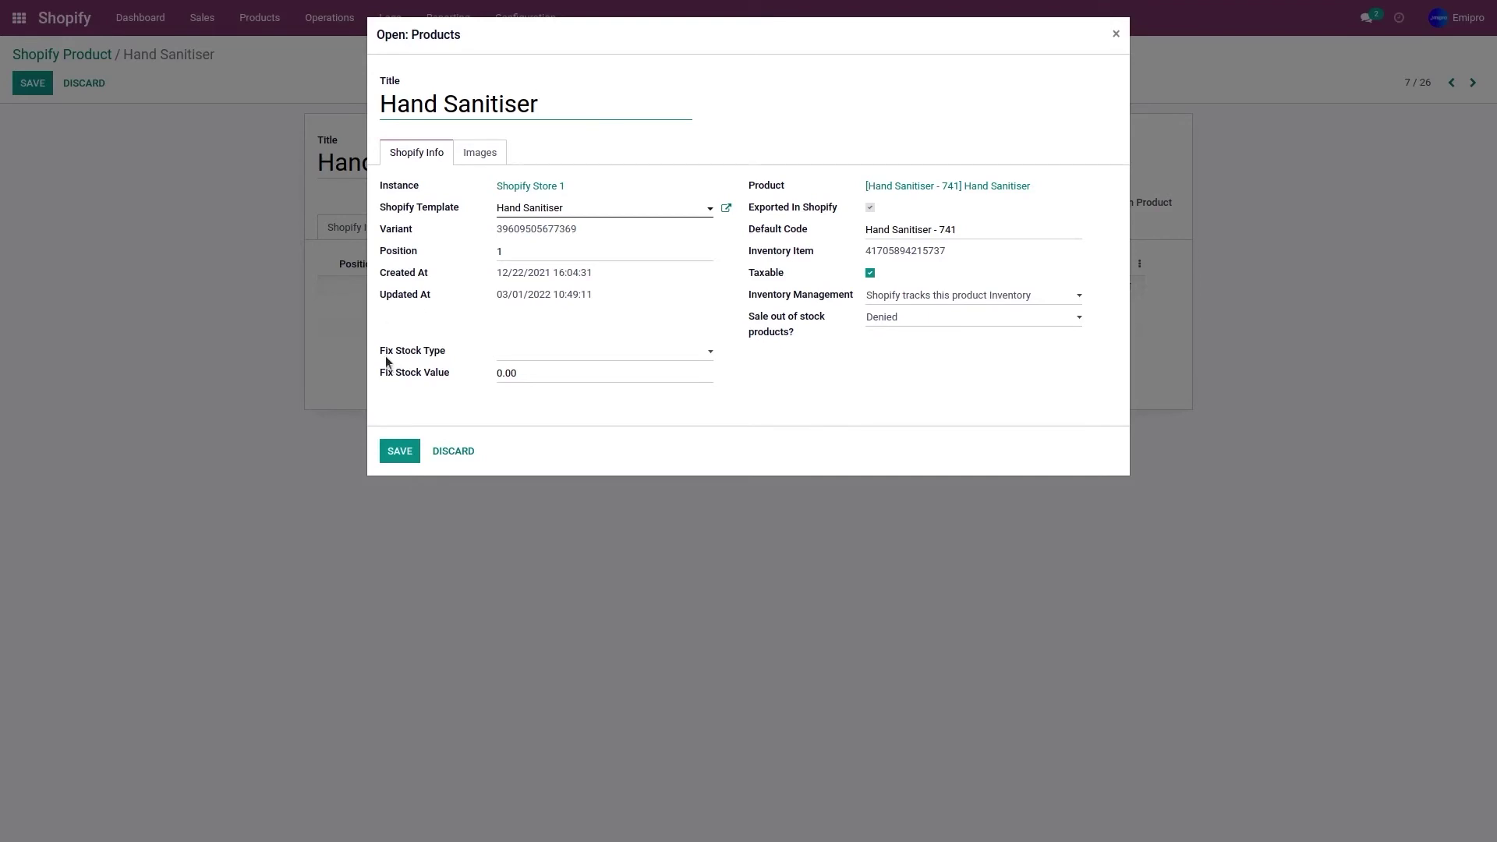
Set the variant's Fix Stock Type to Percentage, fill in Fix Stock Value, and save.
click(605, 360)
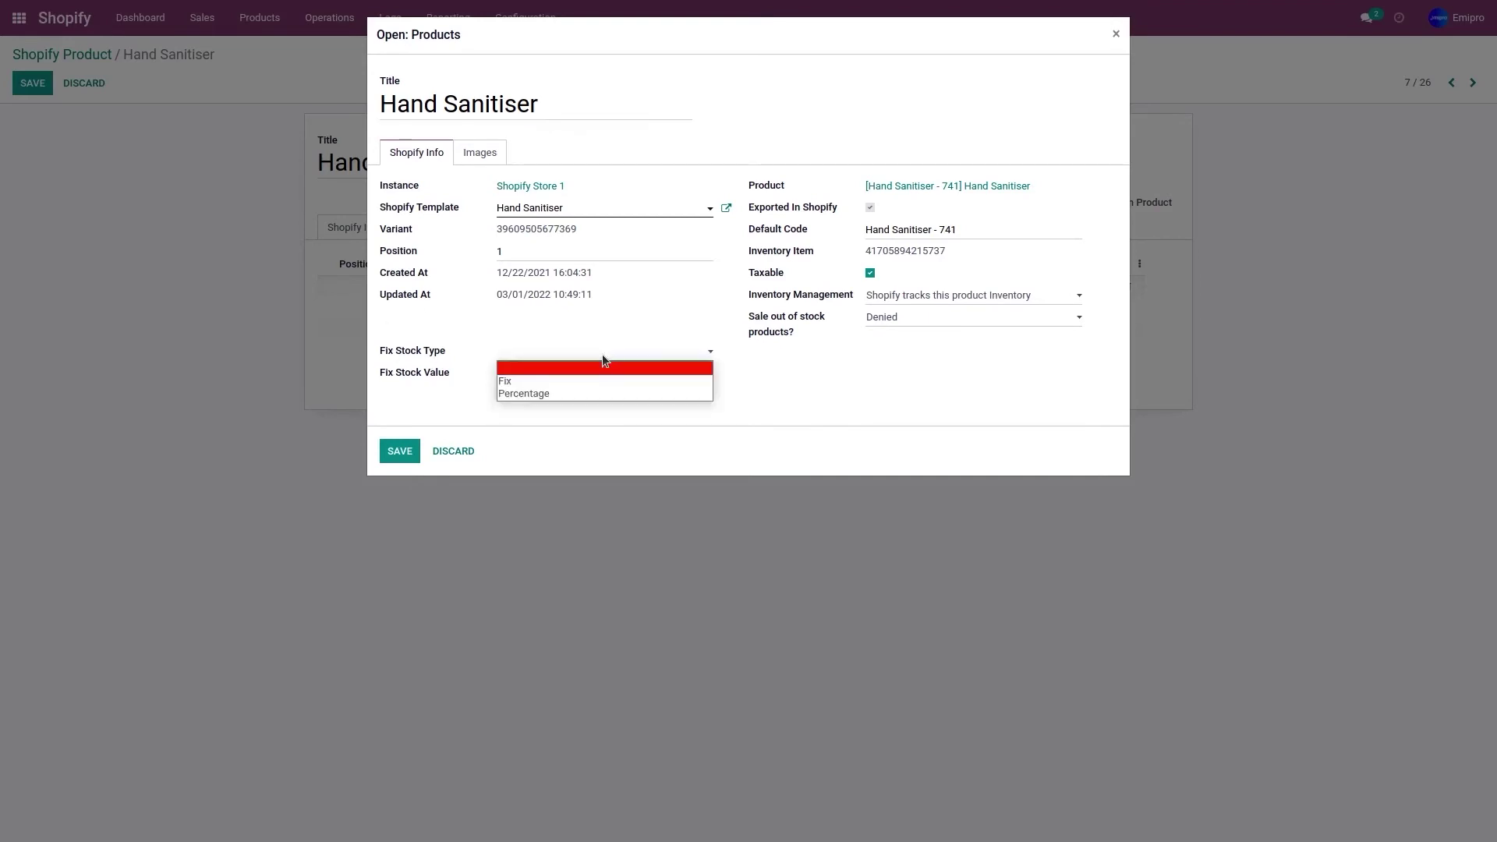
click(591, 395)
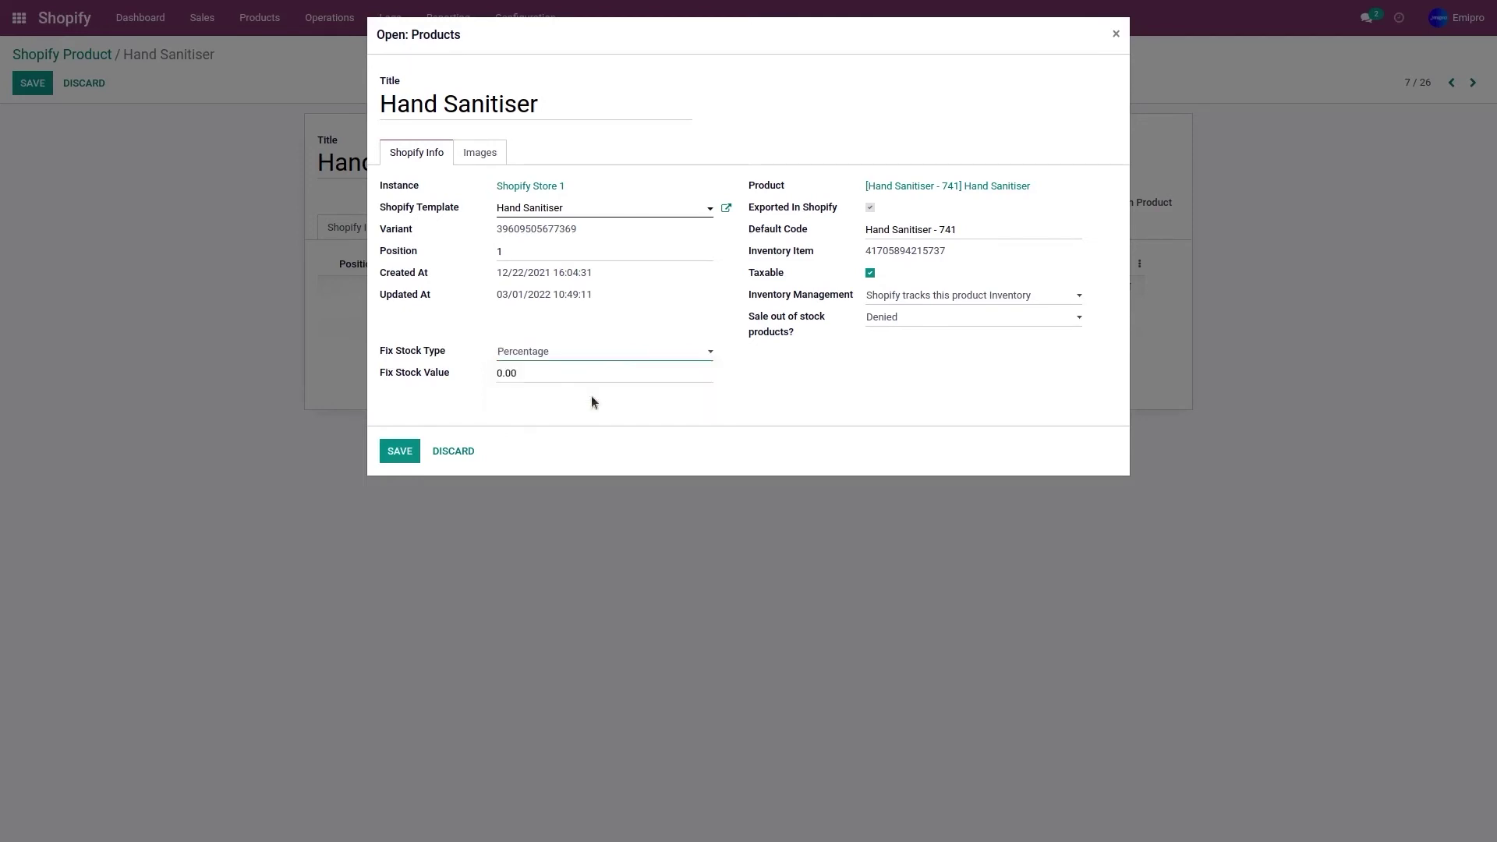
click(550, 376)
click(409, 456)
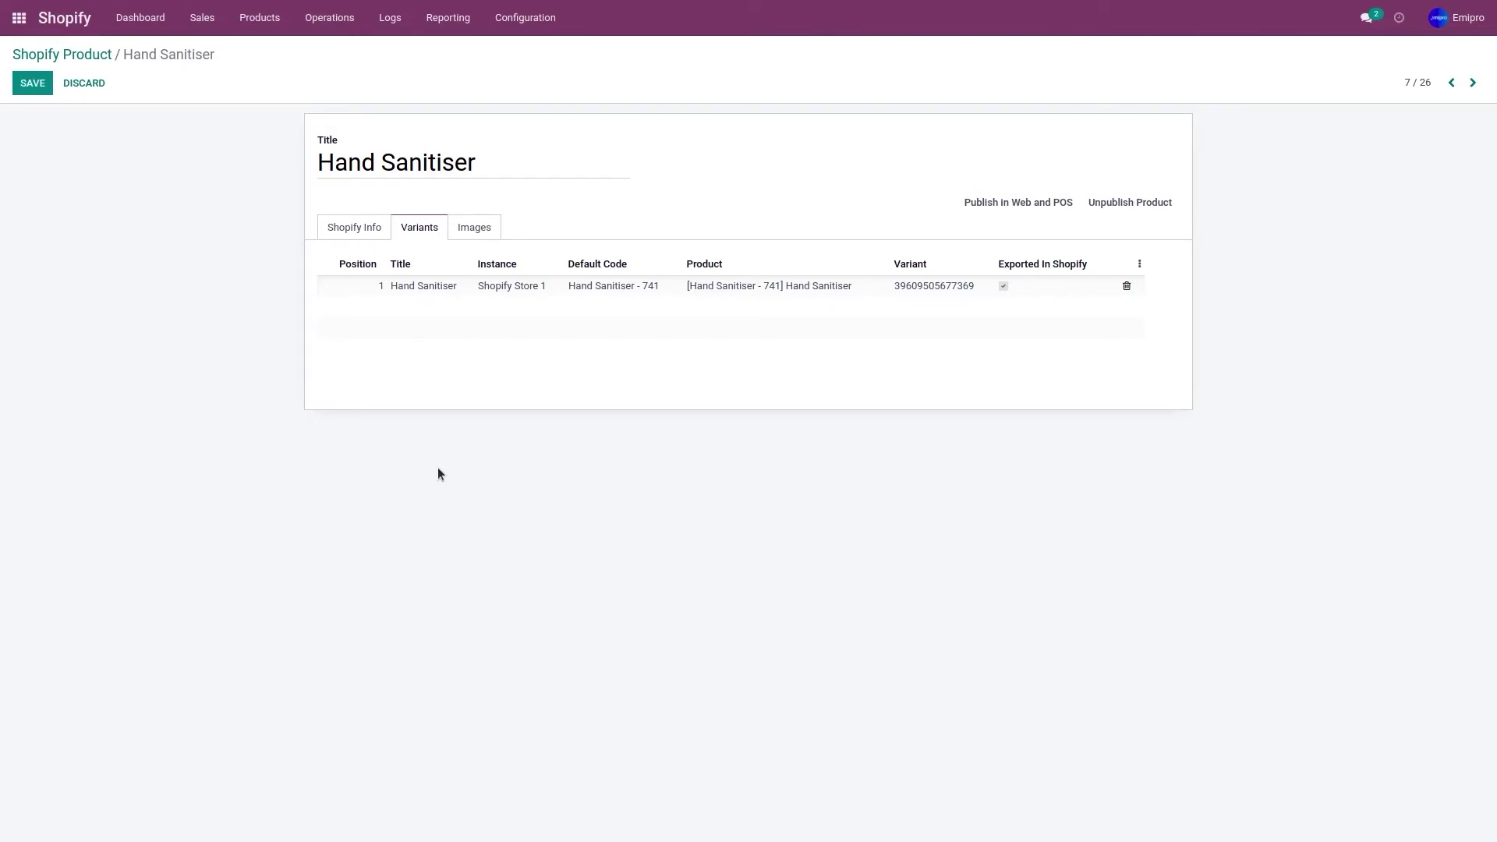
Save Hand Sanitiser, confirm its 50.00 units on hand in Inventory, then return to the Shopify Dashboard.
click(29, 87)
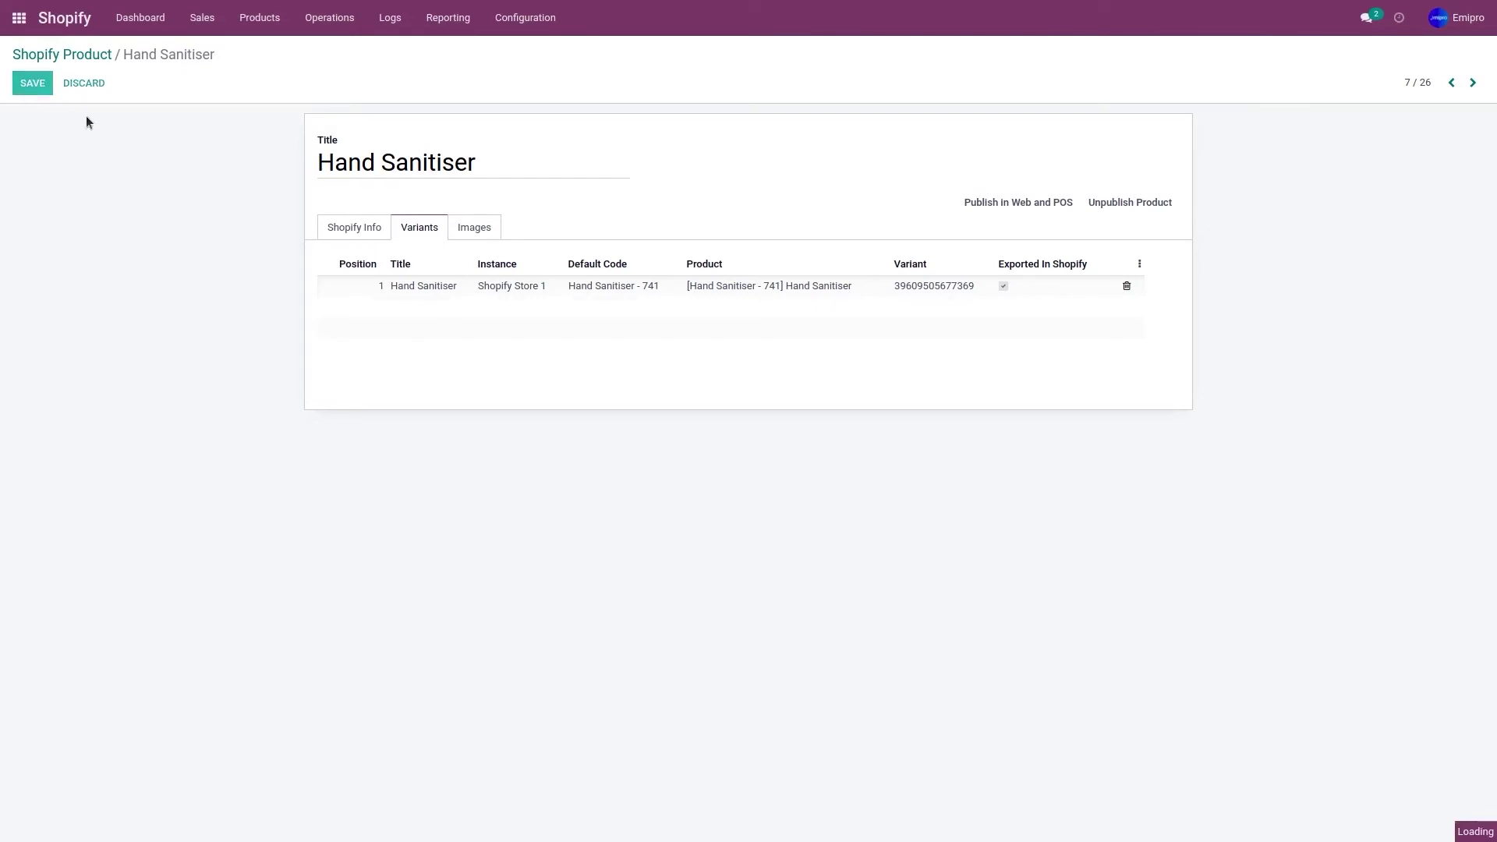
click(21, 20)
click(913, 194)
click(288, 31)
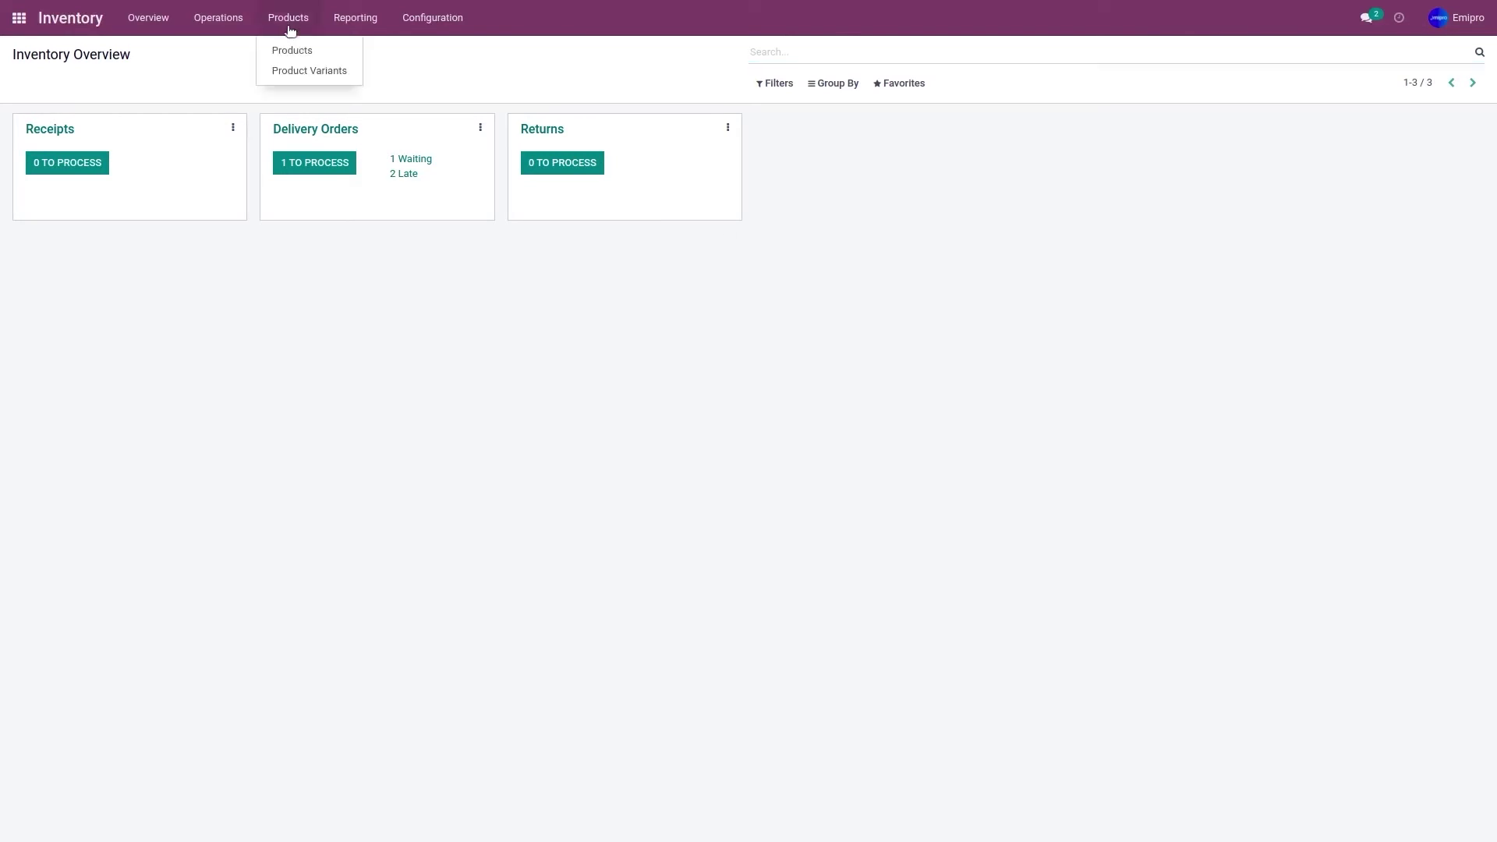
click(294, 47)
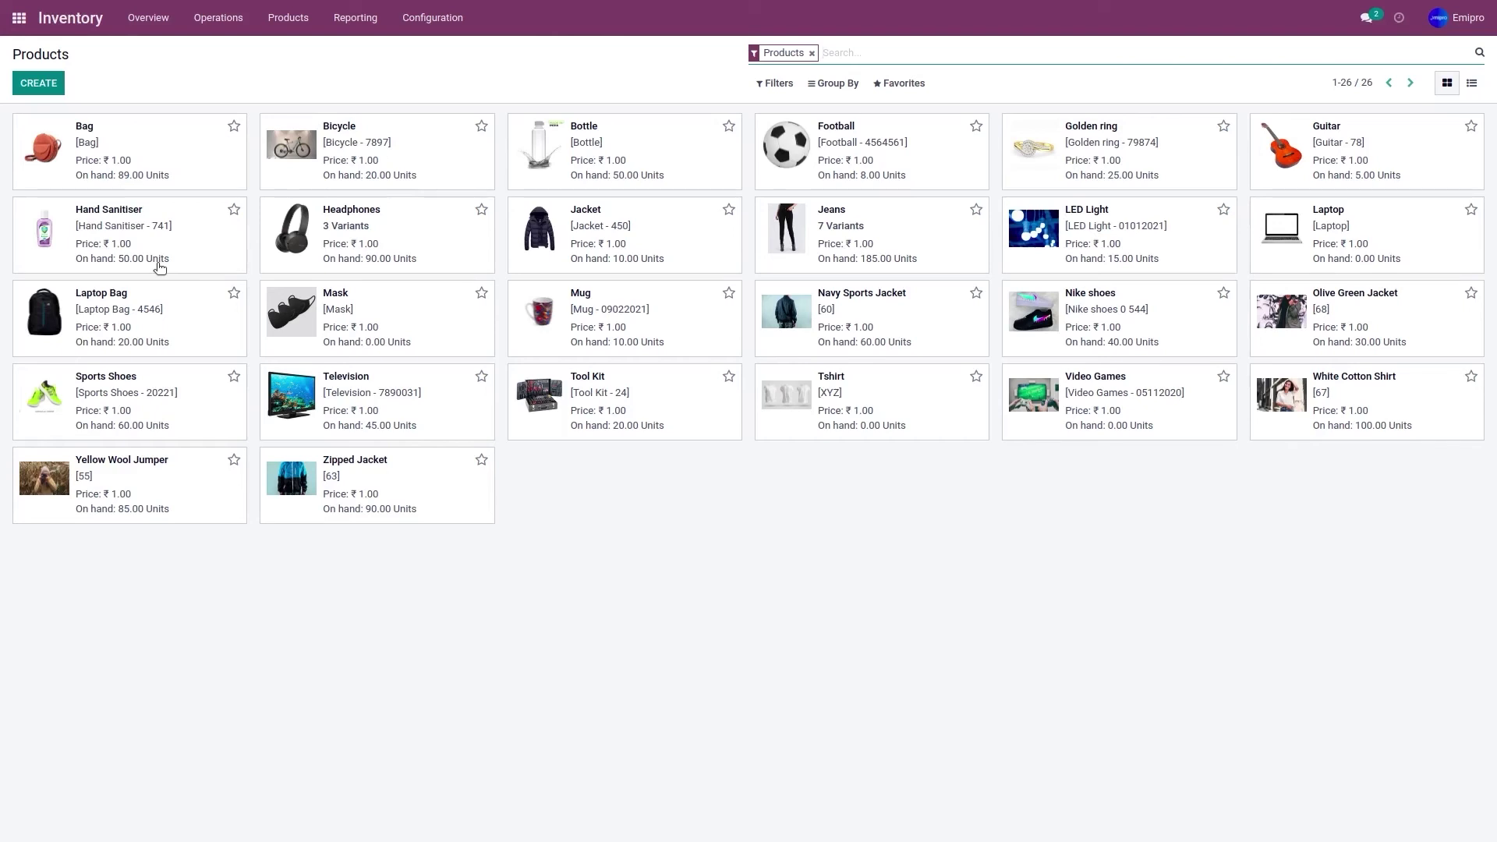
click(25, 29)
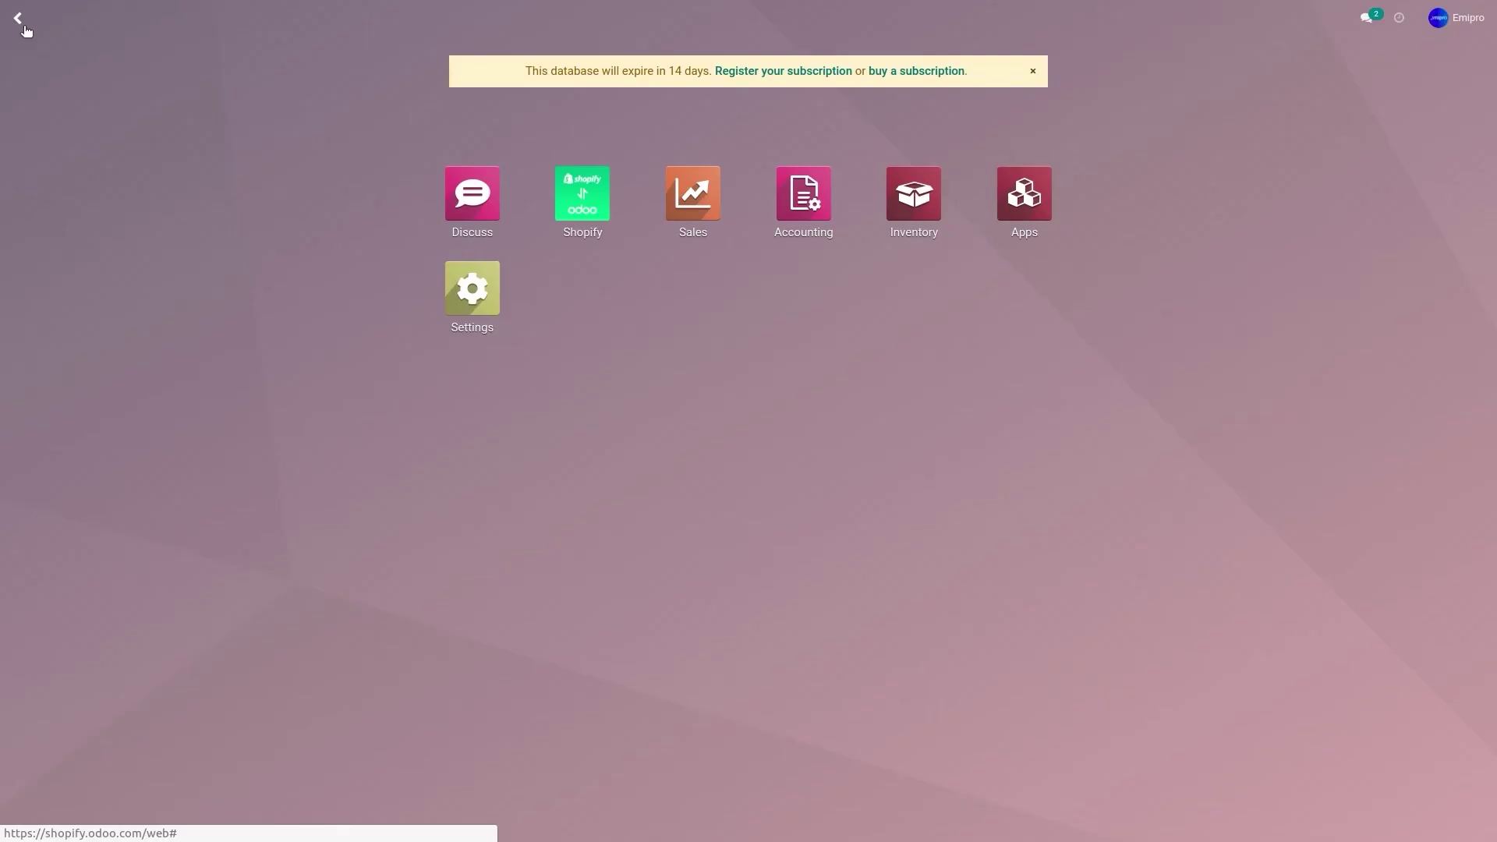
click(586, 220)
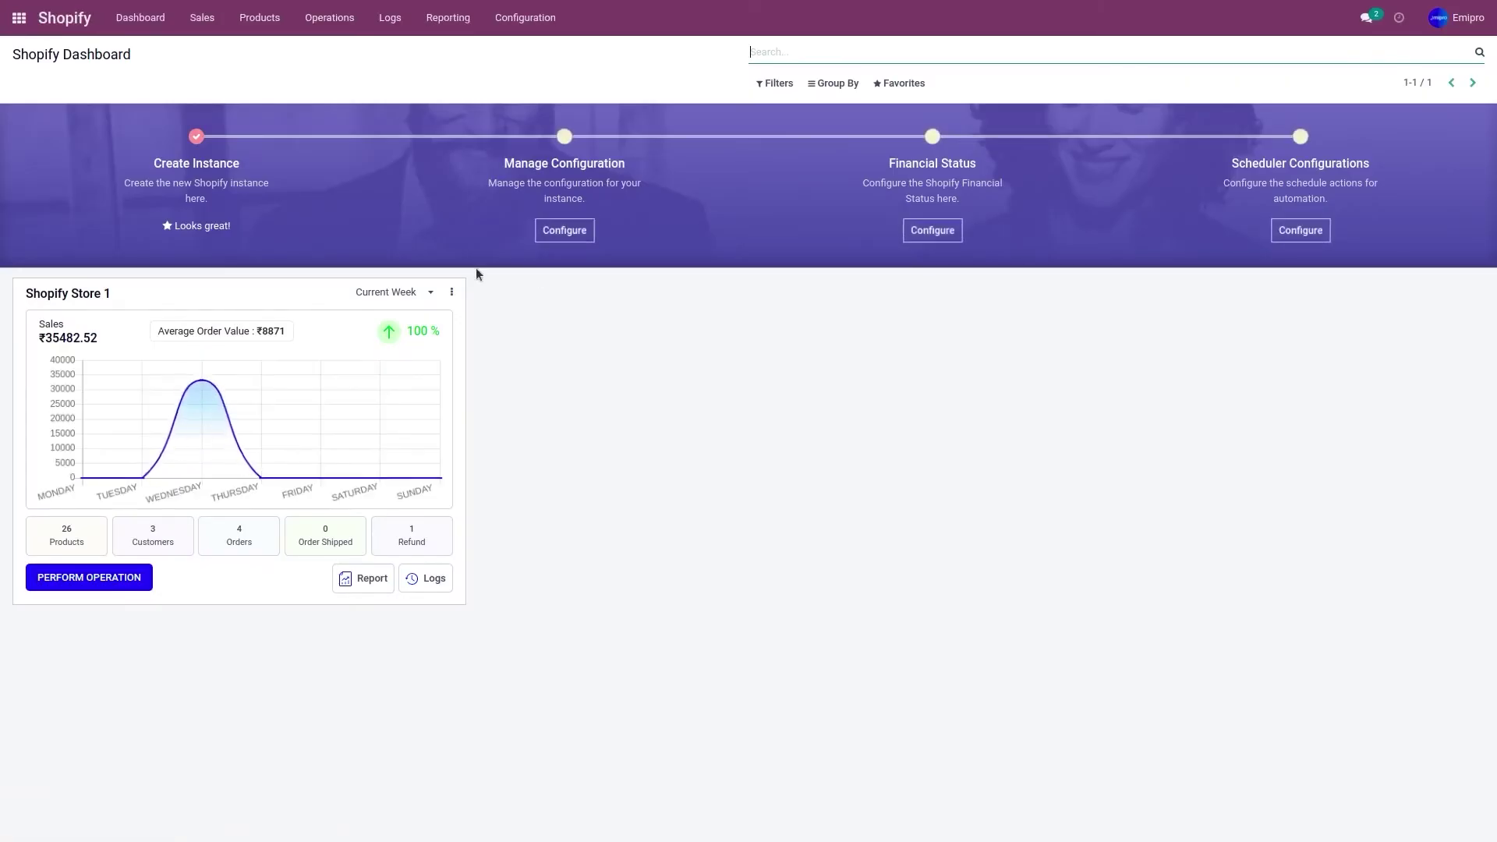
Manually export Hand Sanitiser's stock to Shopify from the Shopify product list.
click(262, 17)
click(272, 50)
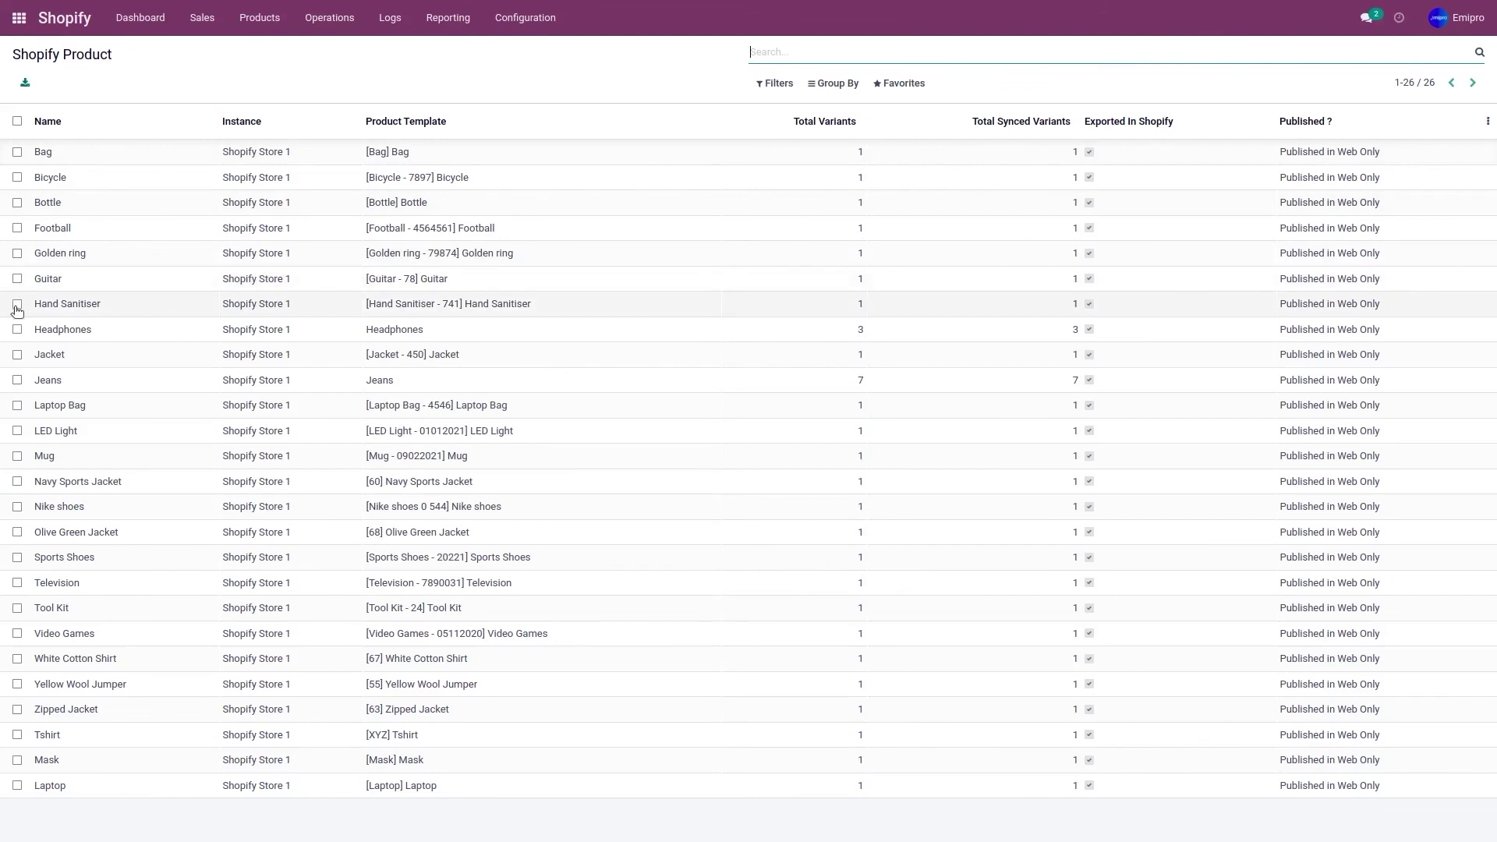
click(17, 306)
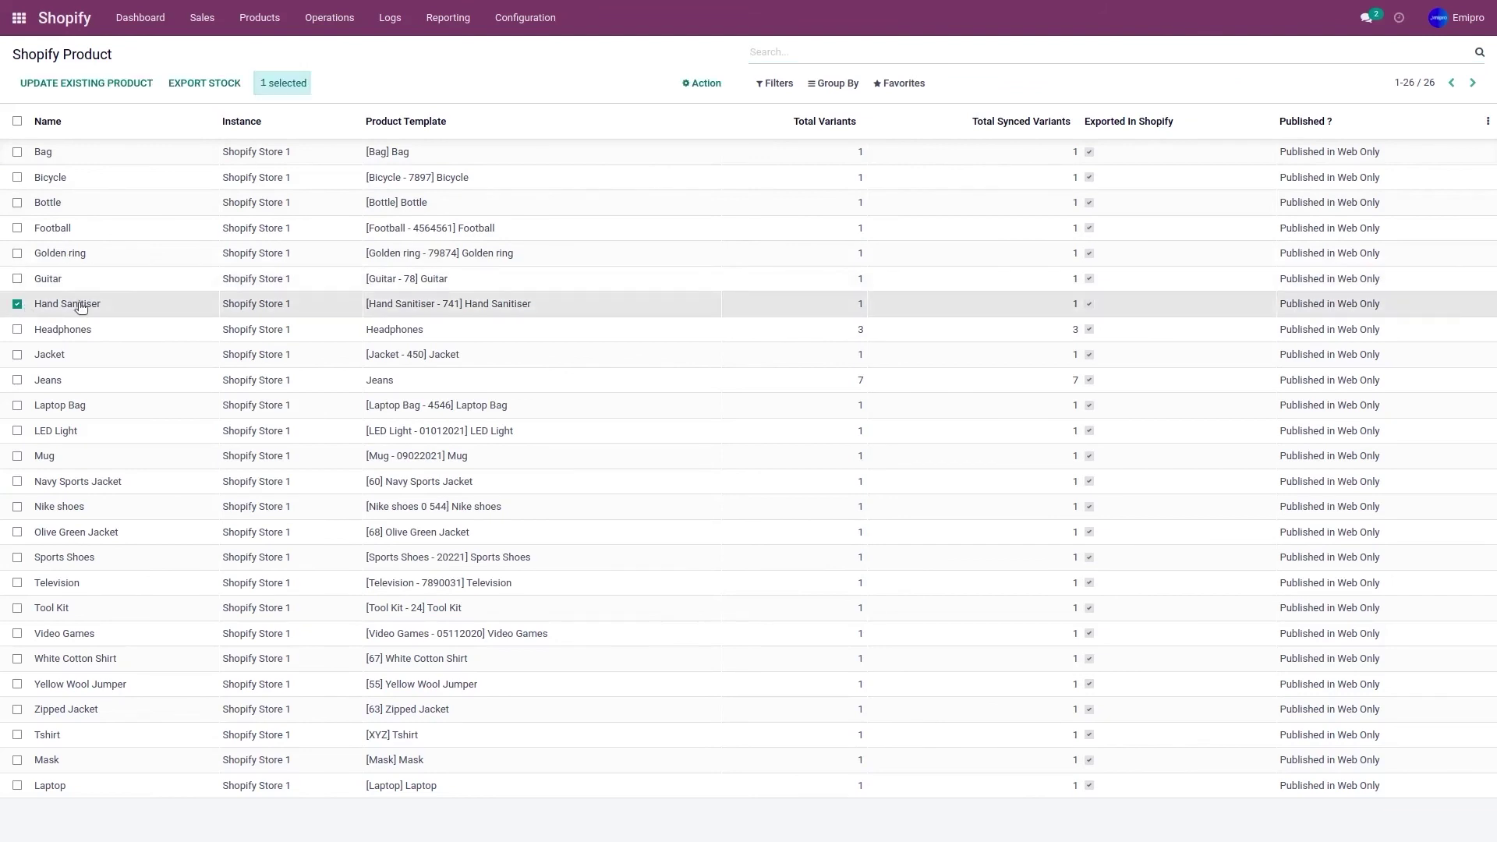
click(223, 83)
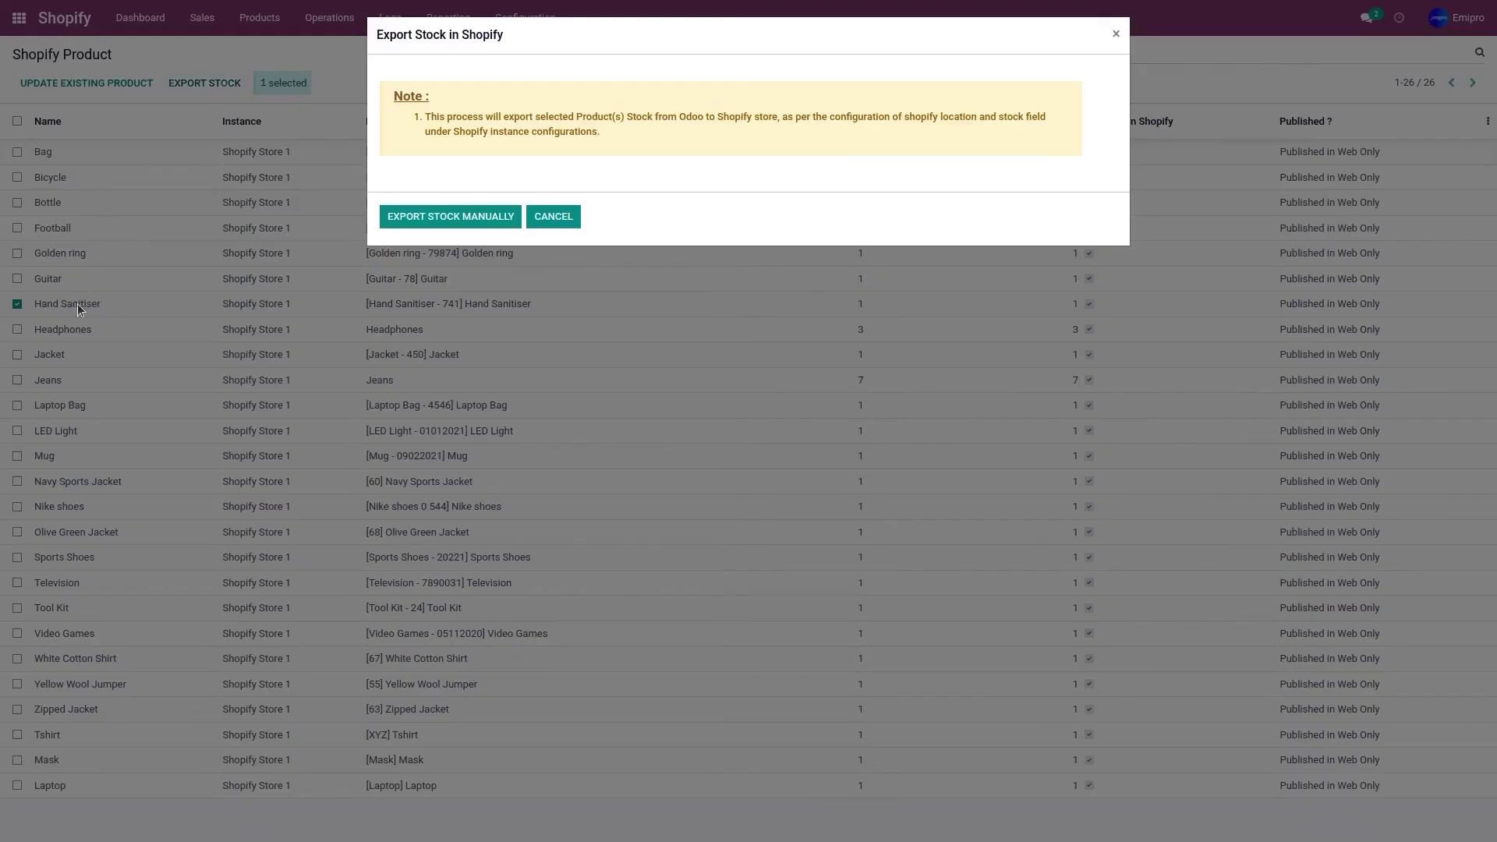
click(460, 219)
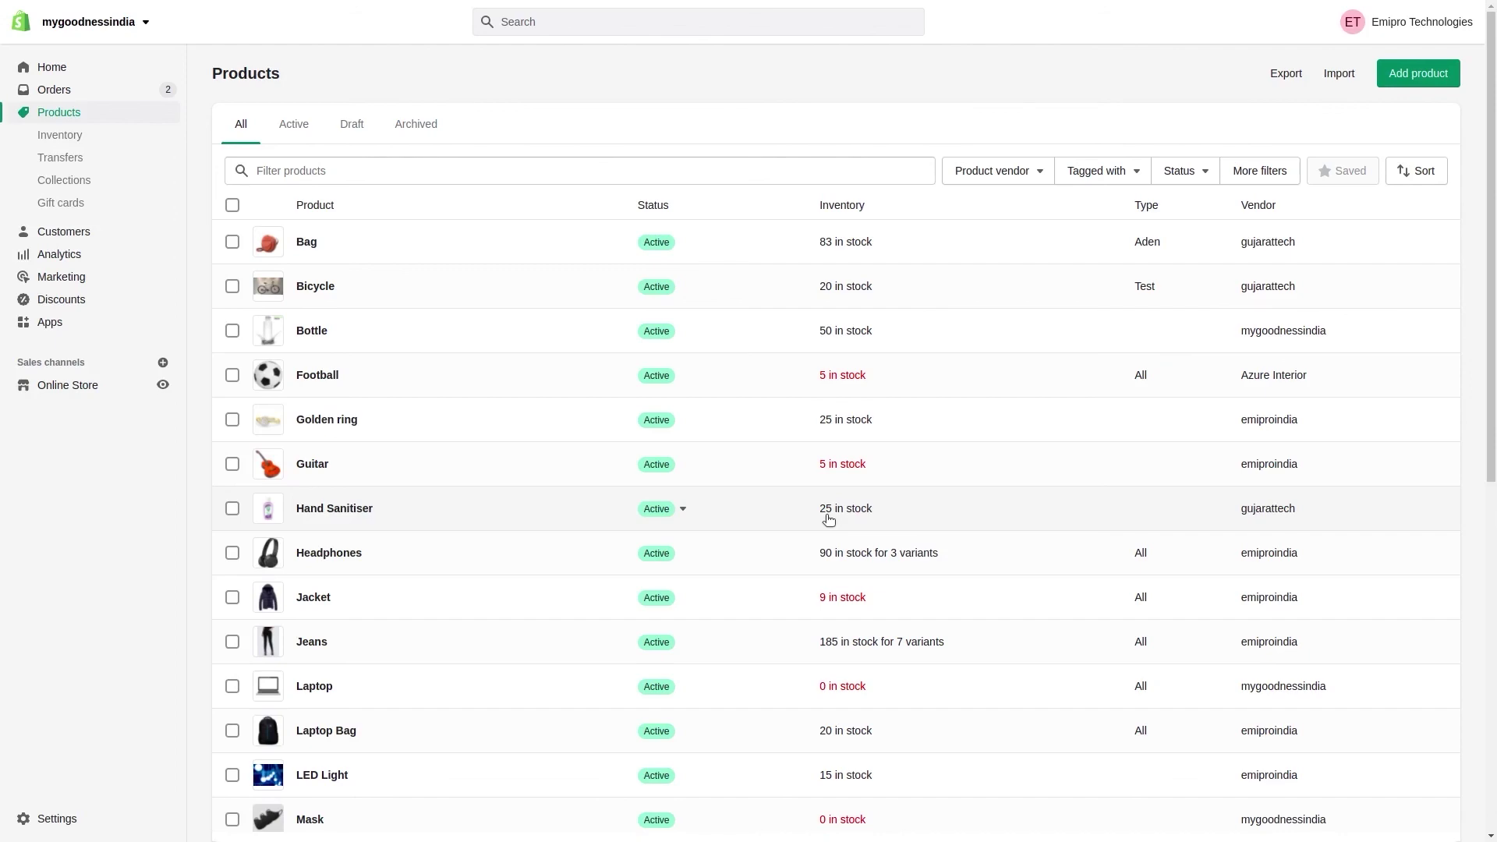
After confirming Hand Sanitiser shows 25 in stock in Shopify, return to Odoo's Shopify Product list.
key(ctrl+Tab)
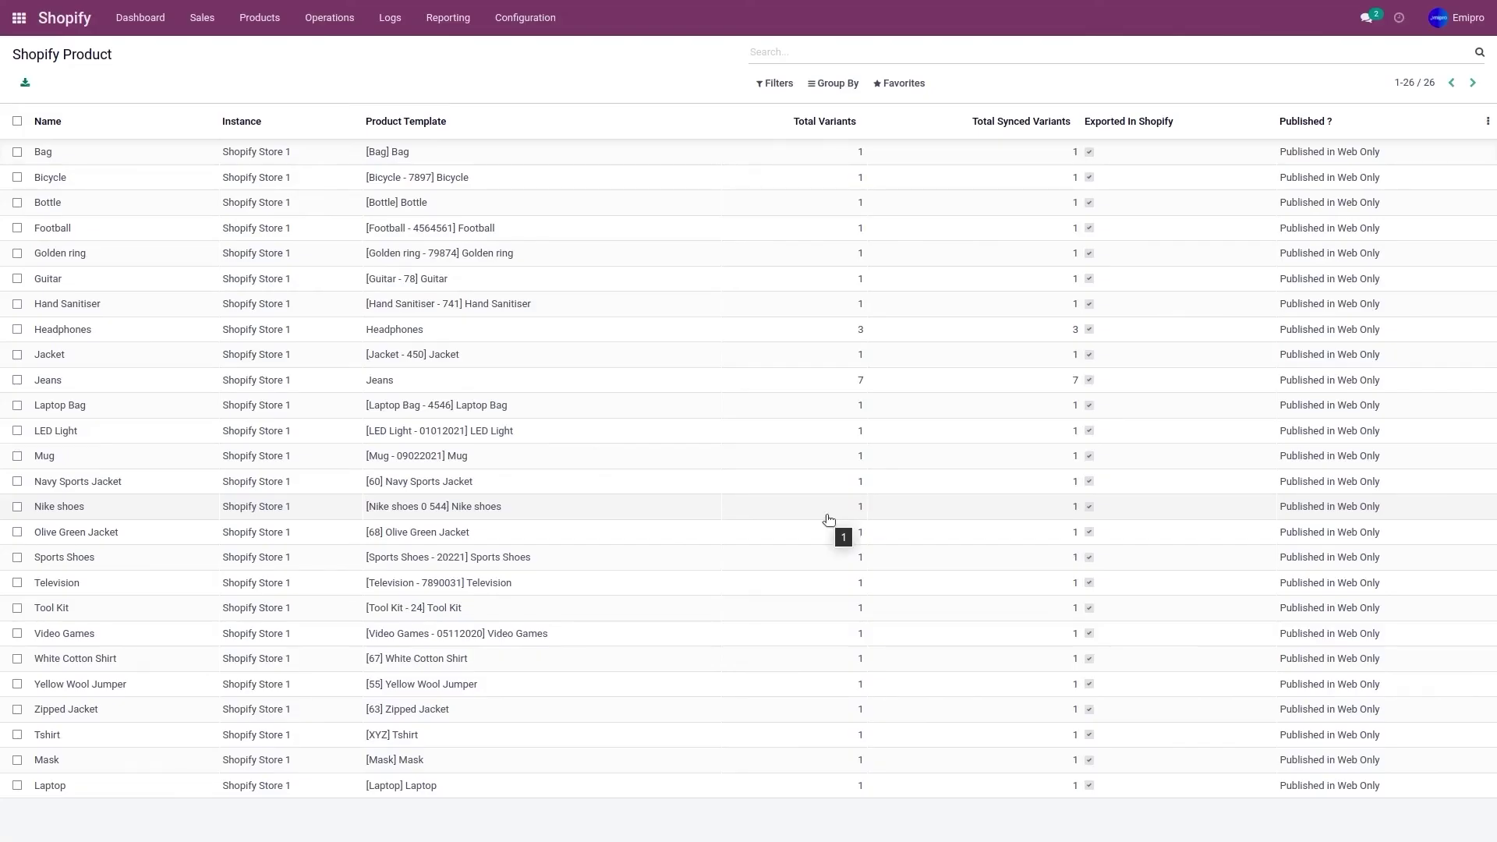
Open the Shopify Store 1 instance from Configuration > Instances and bring up its scheduler configuration.
click(546, 29)
click(542, 71)
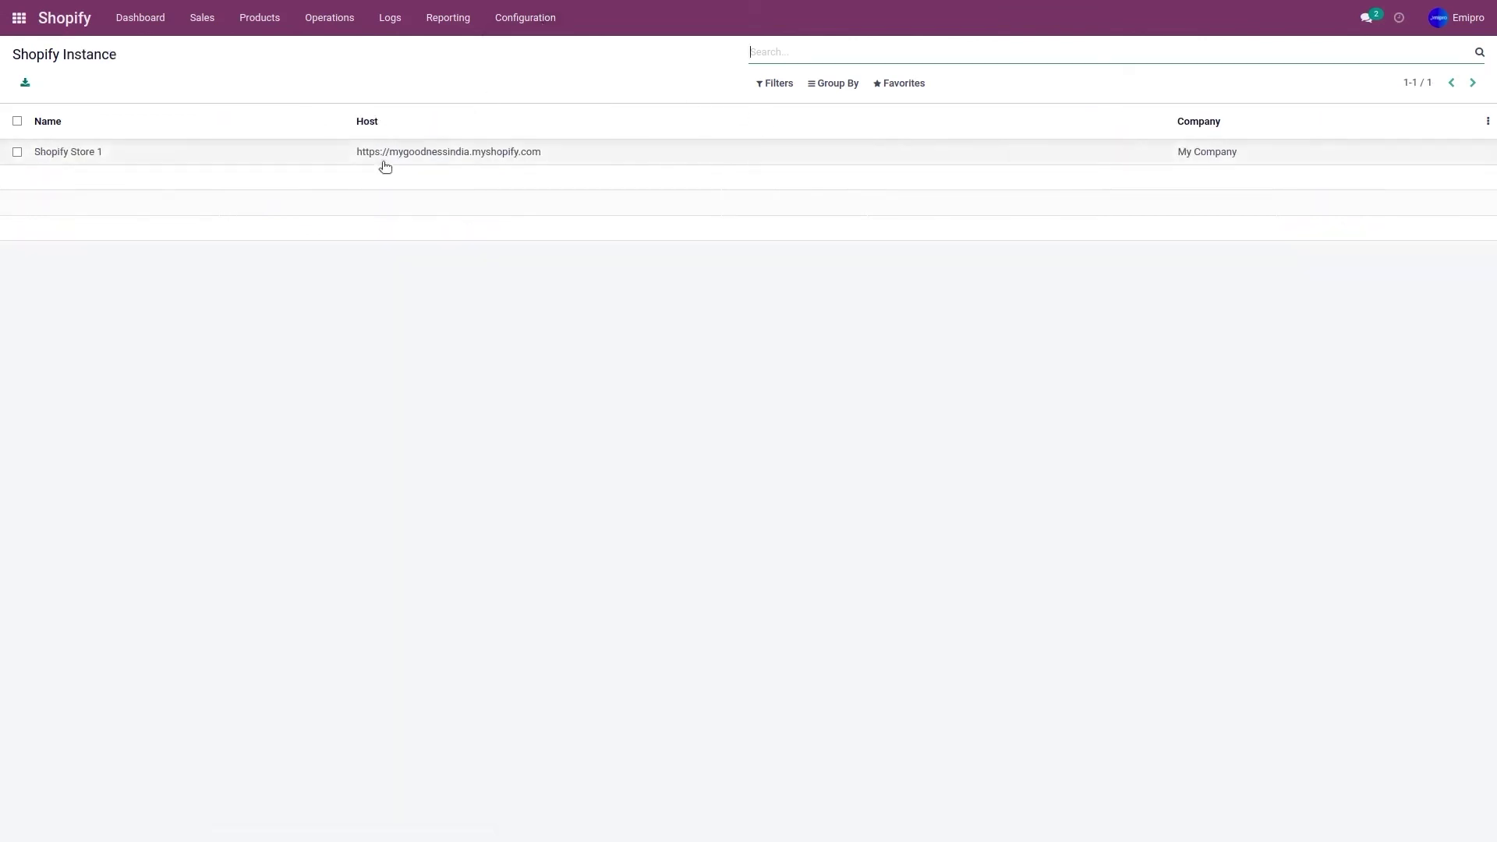
click(421, 154)
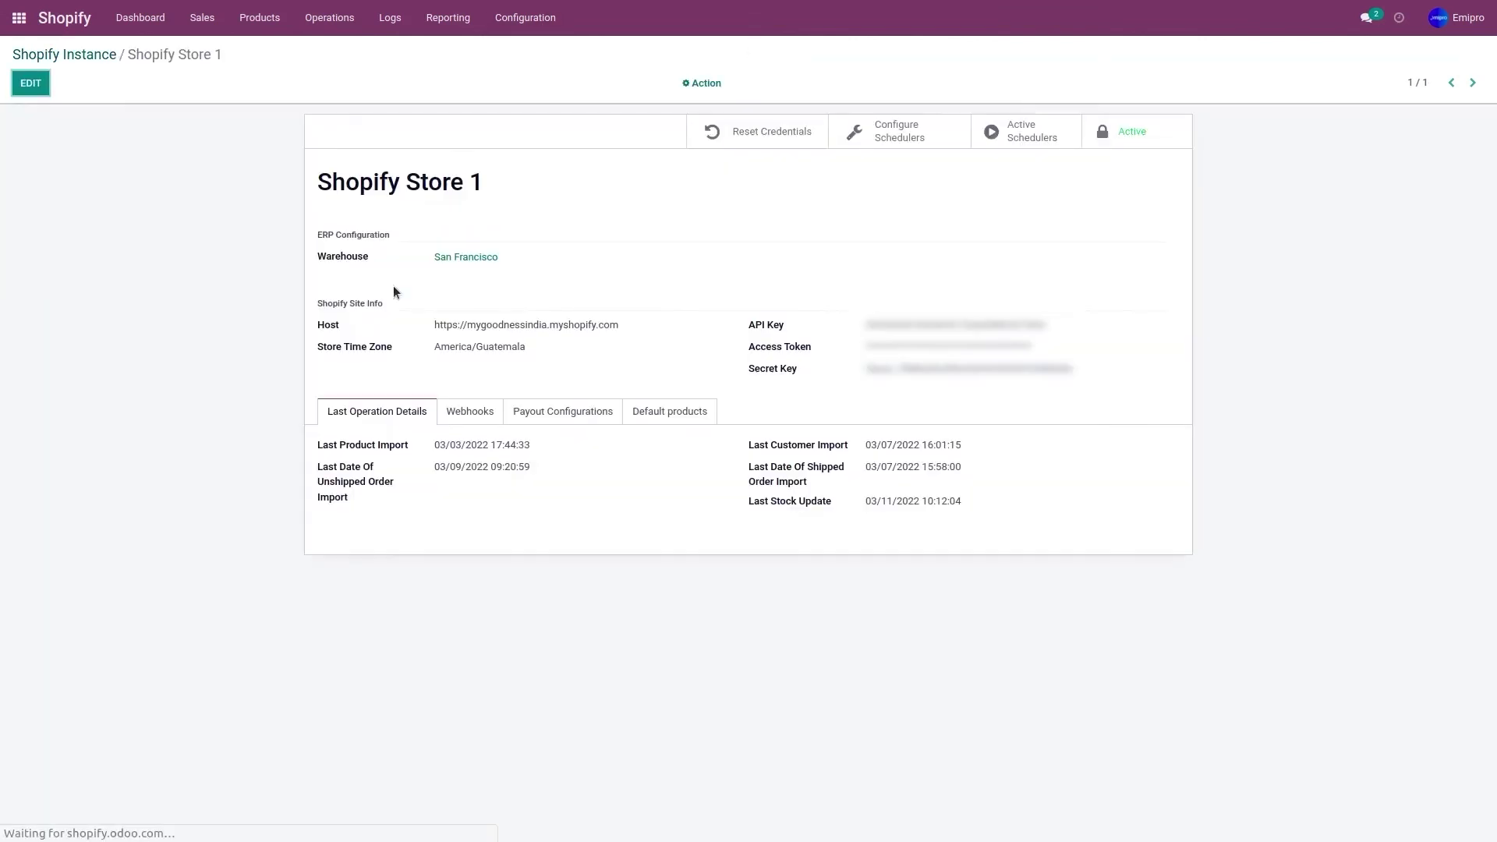
click(898, 140)
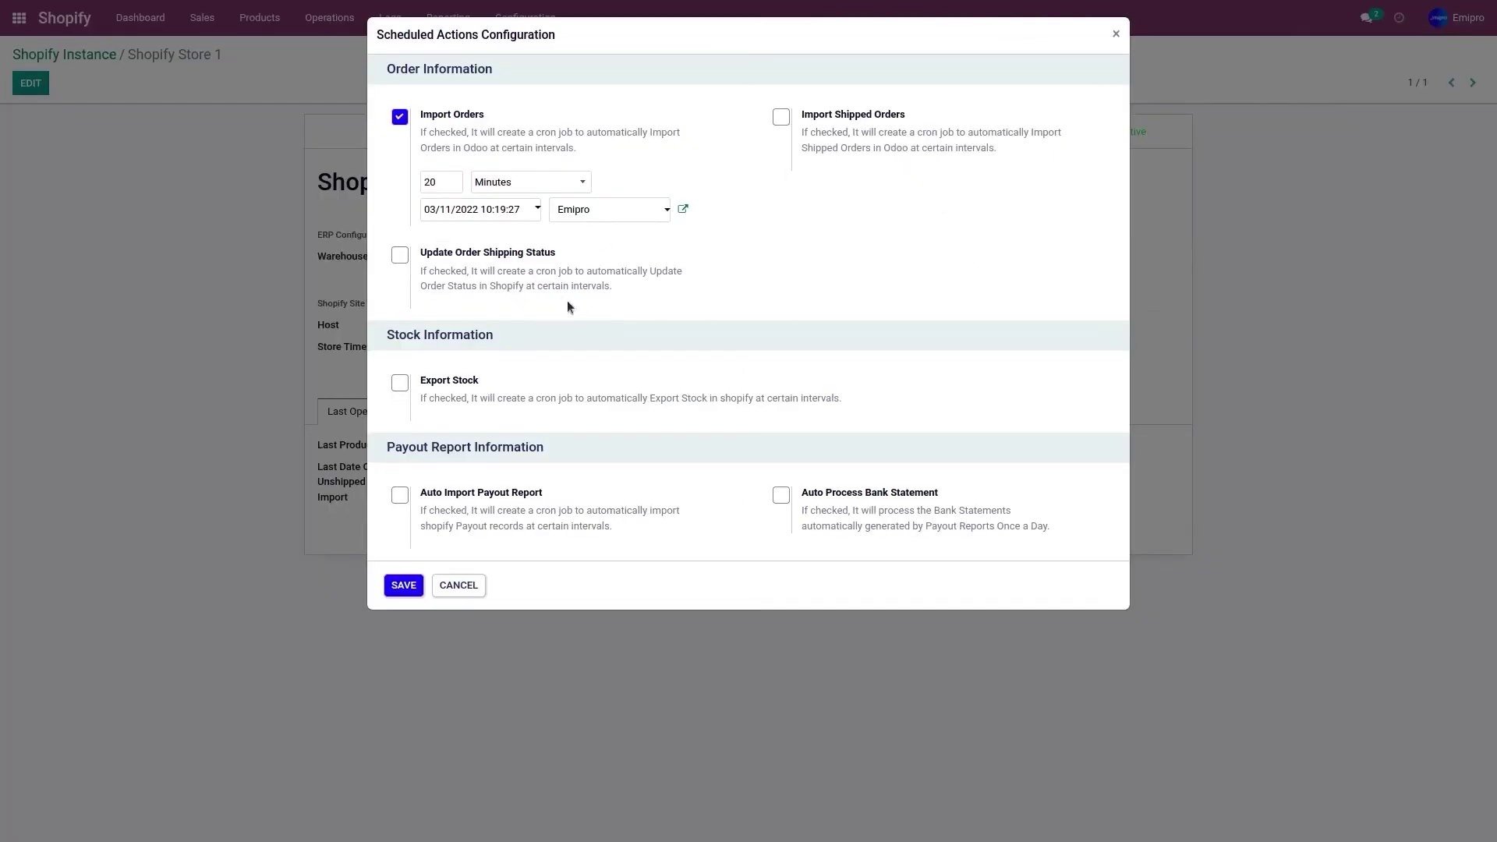
Enable Export Stock with a 25 Minutes interval and next execution on 03/11/2022 10:23:36.
click(400, 382)
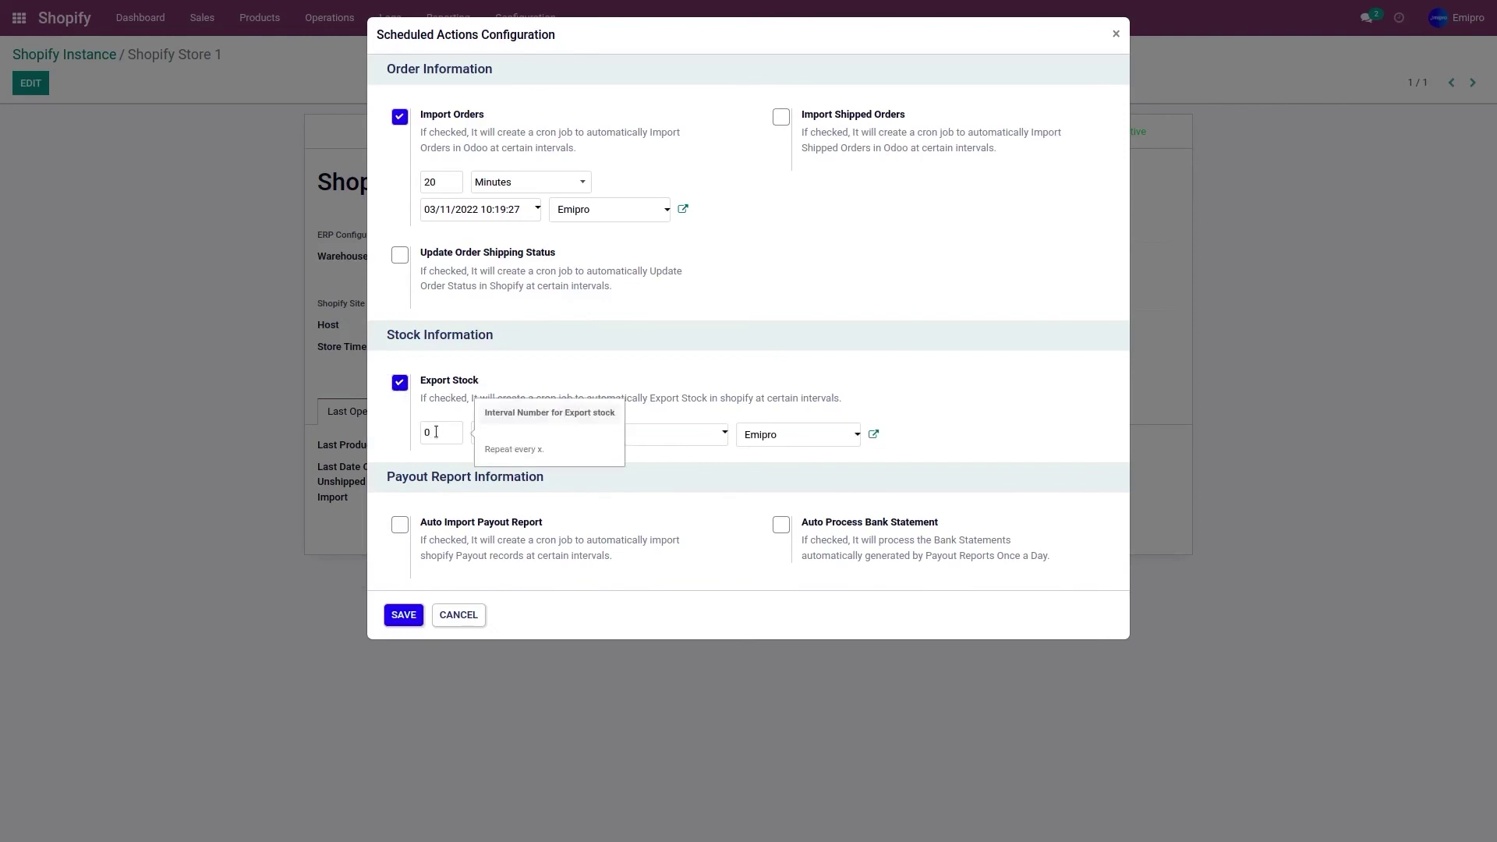
drag(430, 433, 416, 439)
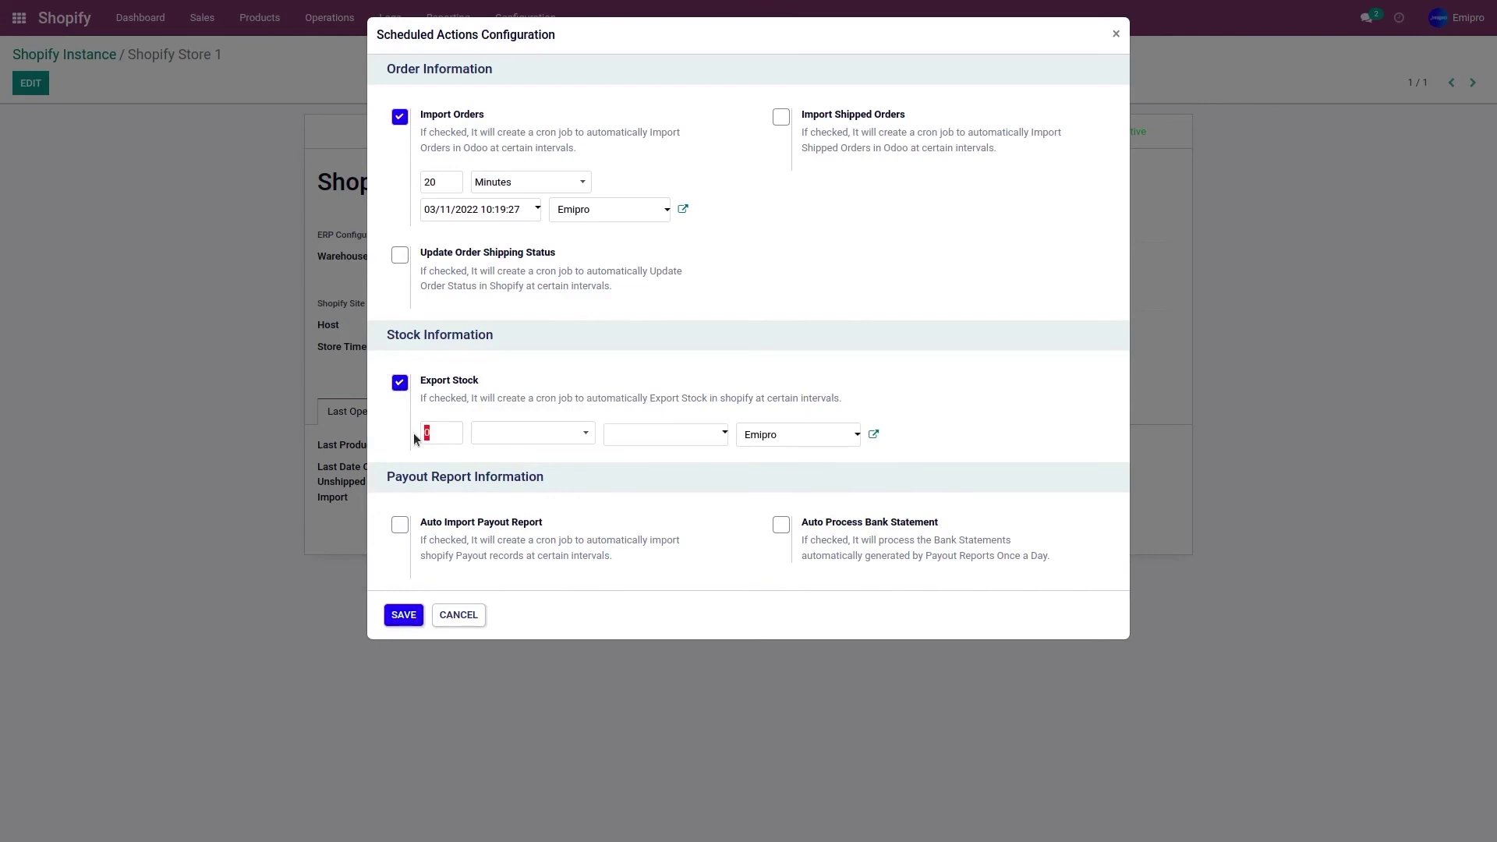
text(25)
click(485, 435)
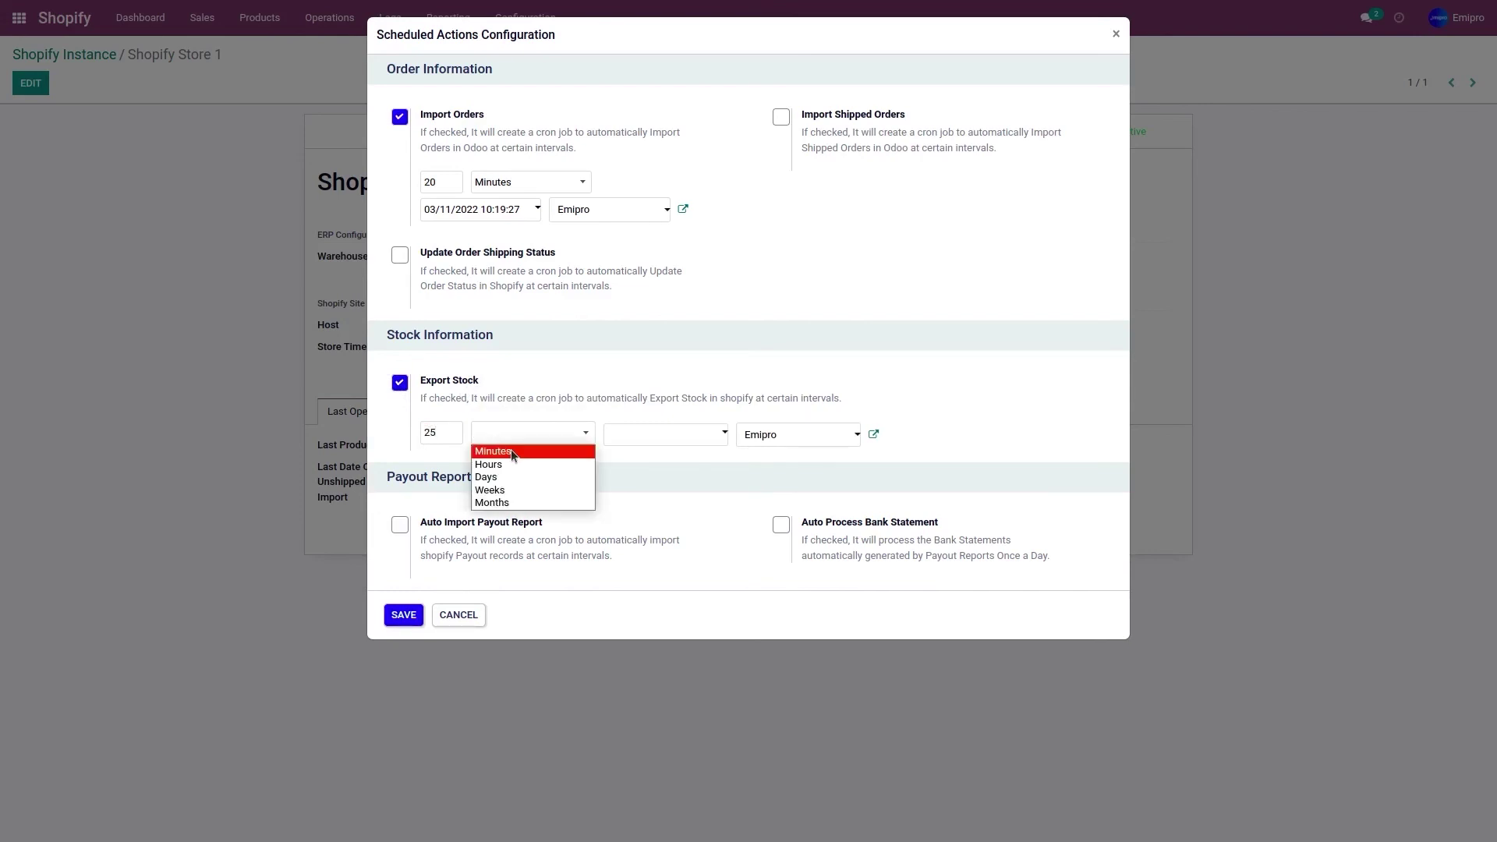
click(499, 452)
click(683, 434)
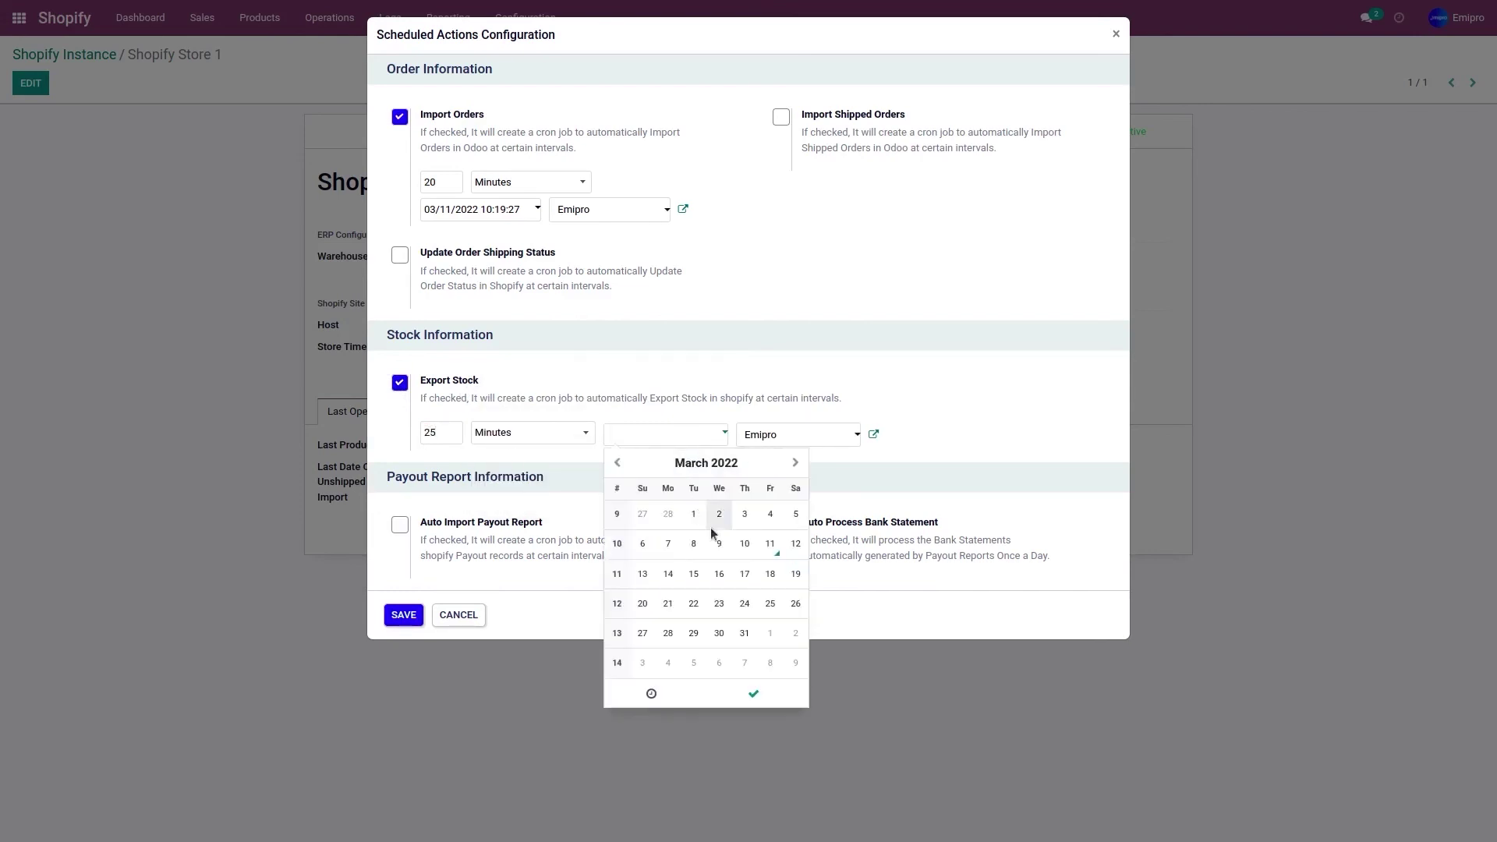
click(770, 545)
click(845, 485)
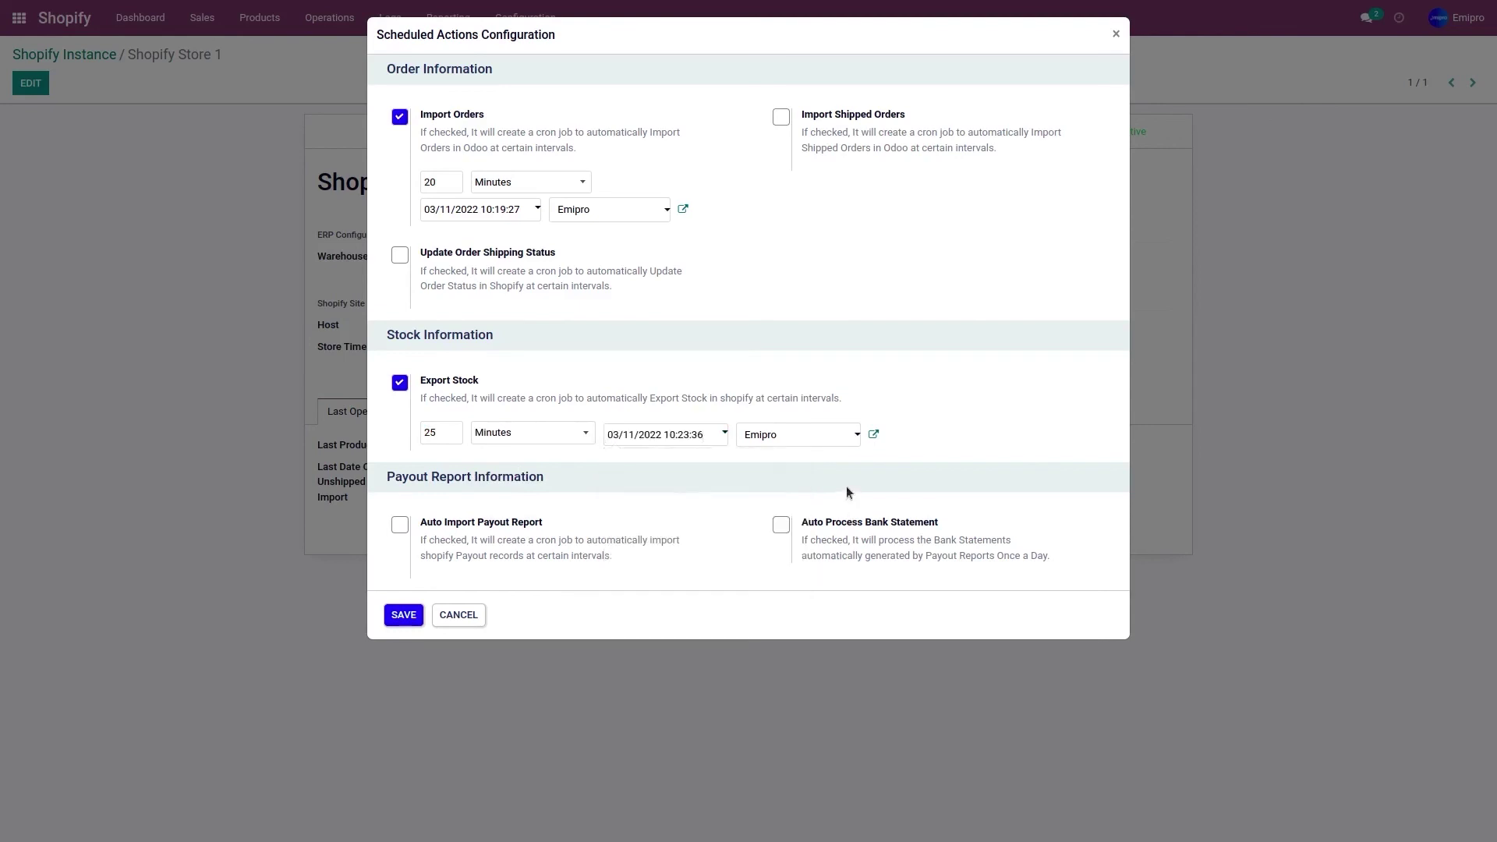